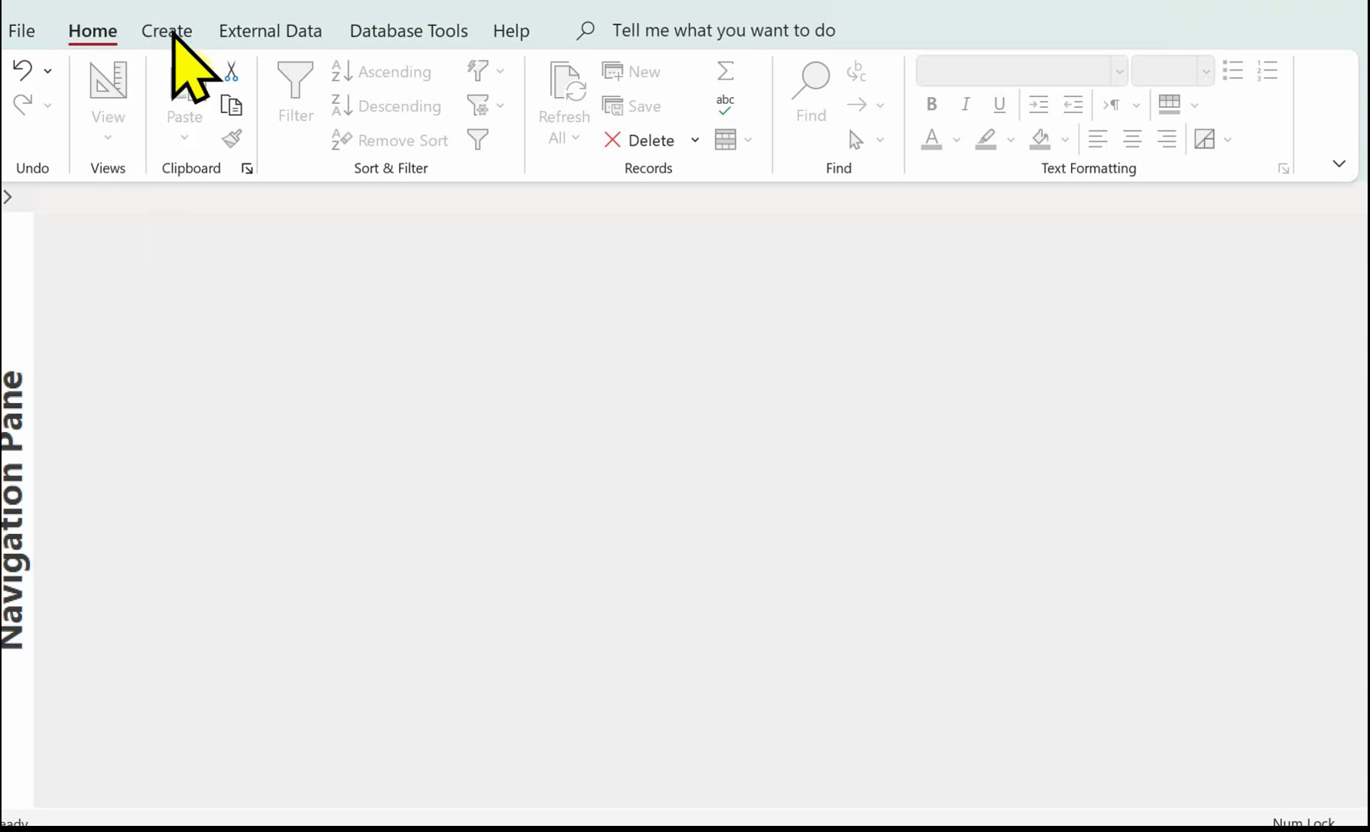
Switch the Access ribbon to the Create tab
{"action": "left_click", "coordinate": [175, 34]}
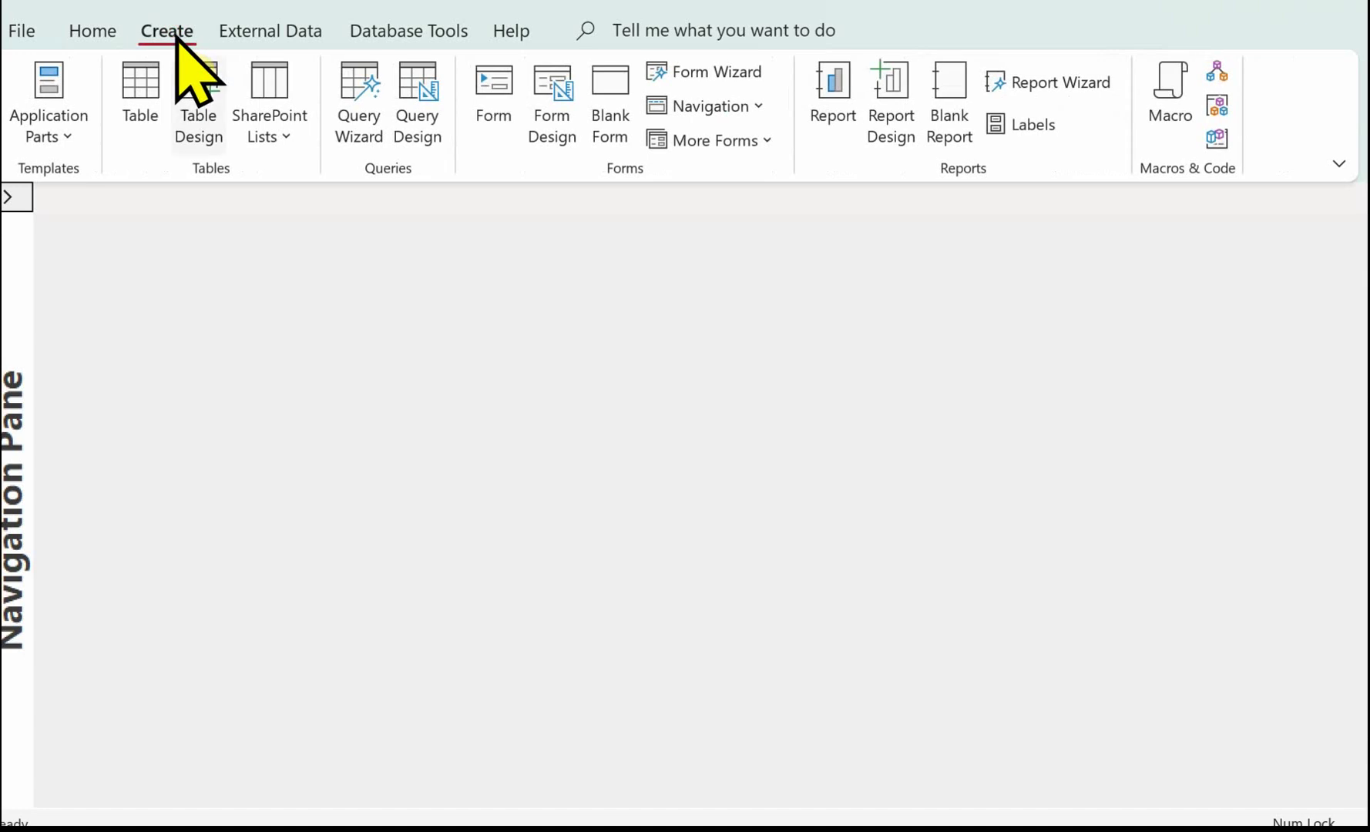
Start a new query design with the tblStaff and tblGrade tables added
{"action": "left_click", "coordinate": [417, 116]}
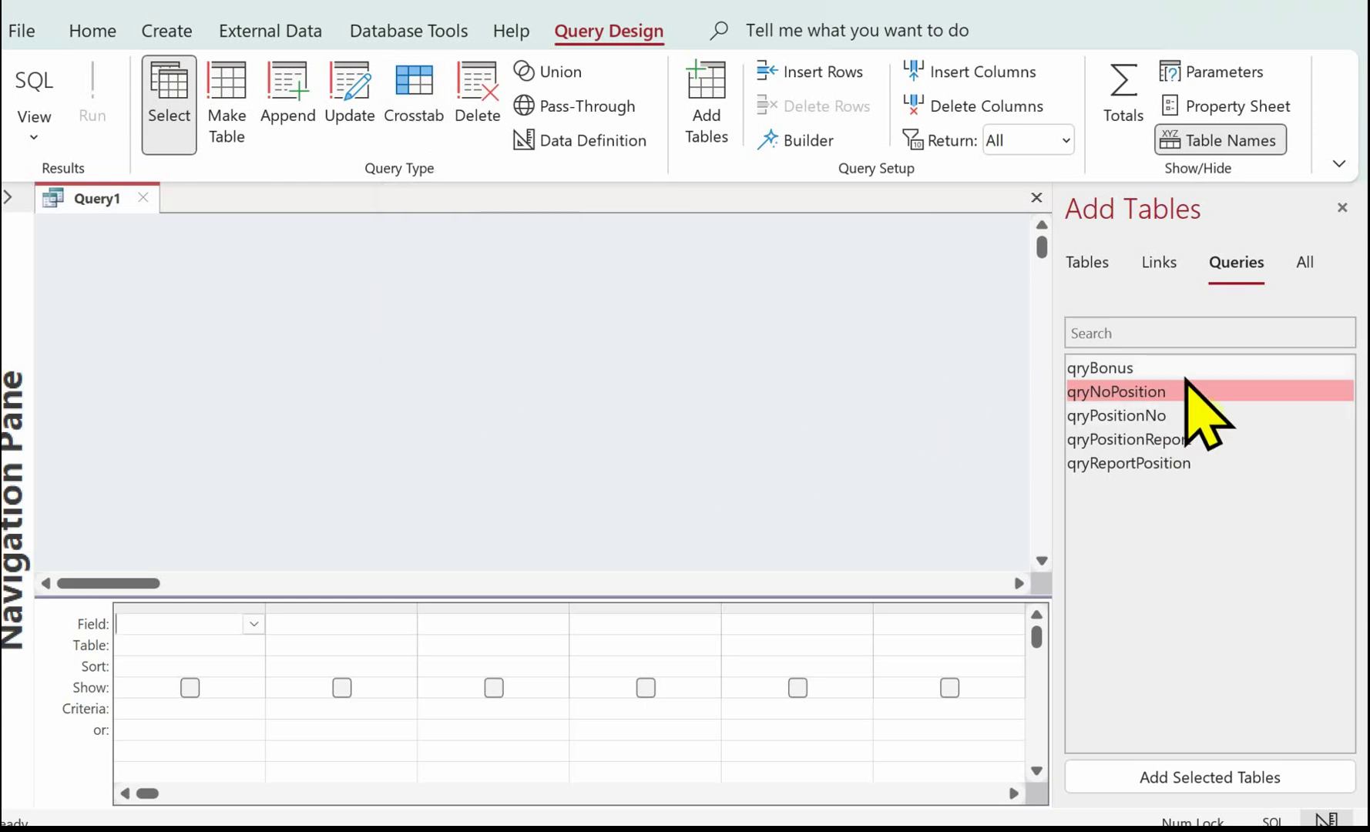
{"action": "left_click", "coordinate": [1085, 265]}
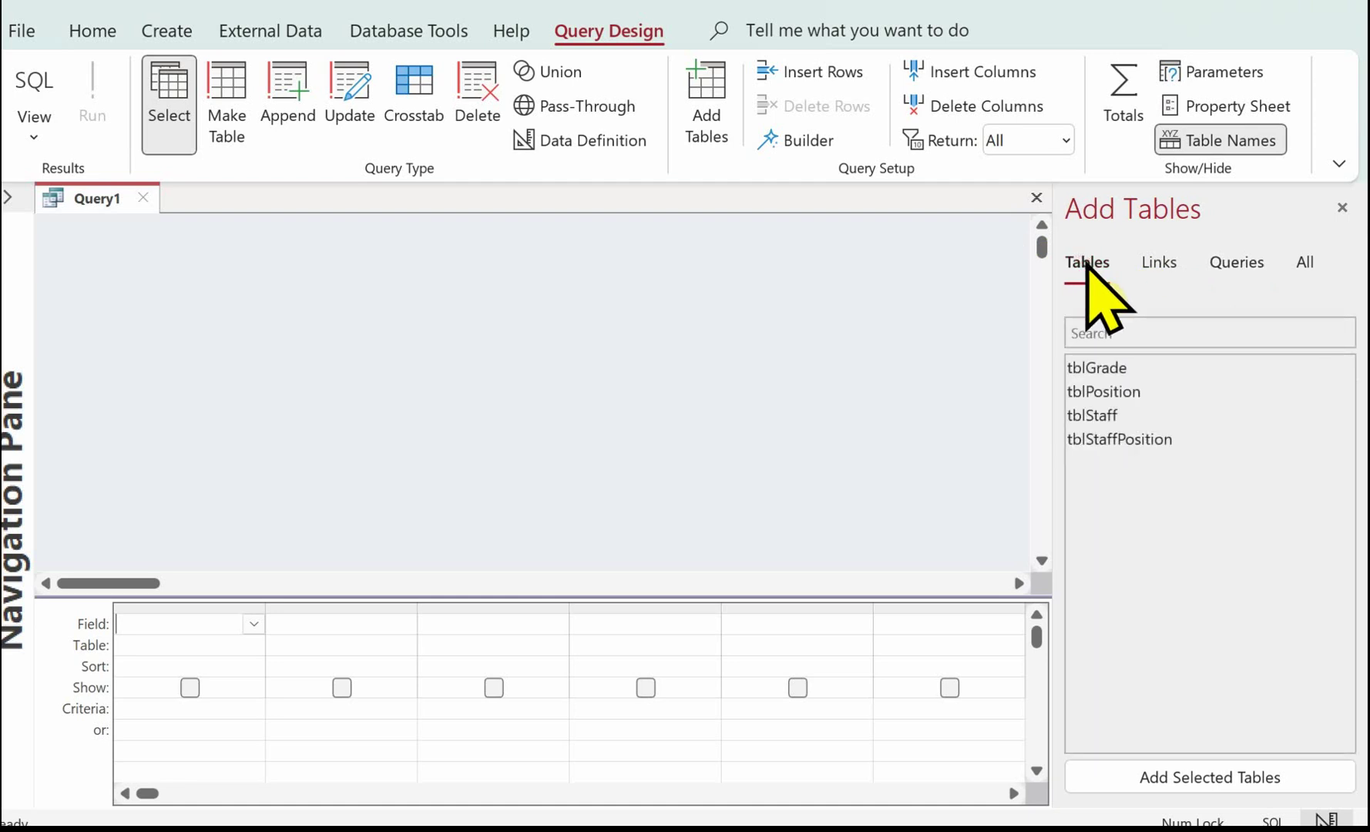
{"action": "double_click", "coordinate": [1089, 417]}
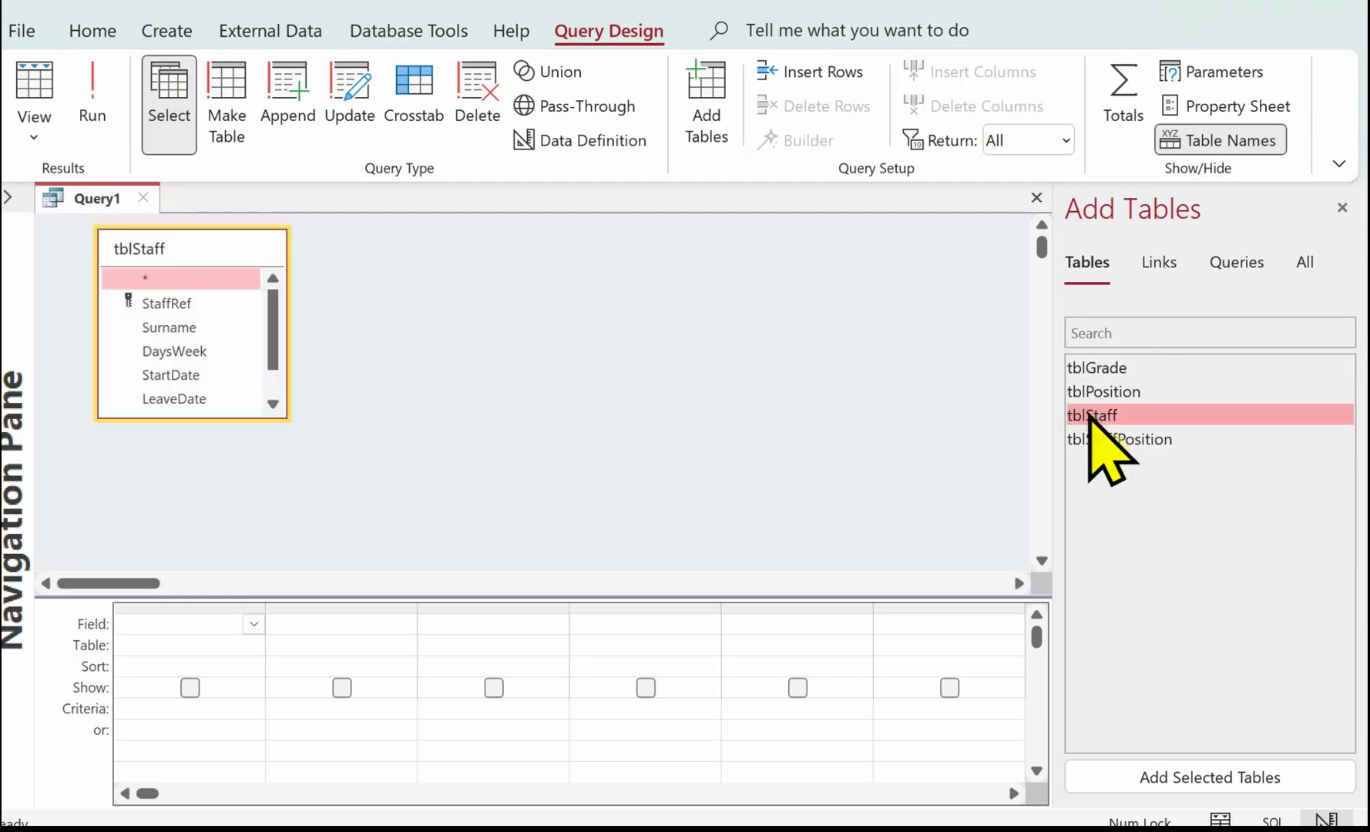
{"action": "double_click", "coordinate": [1102, 368]}
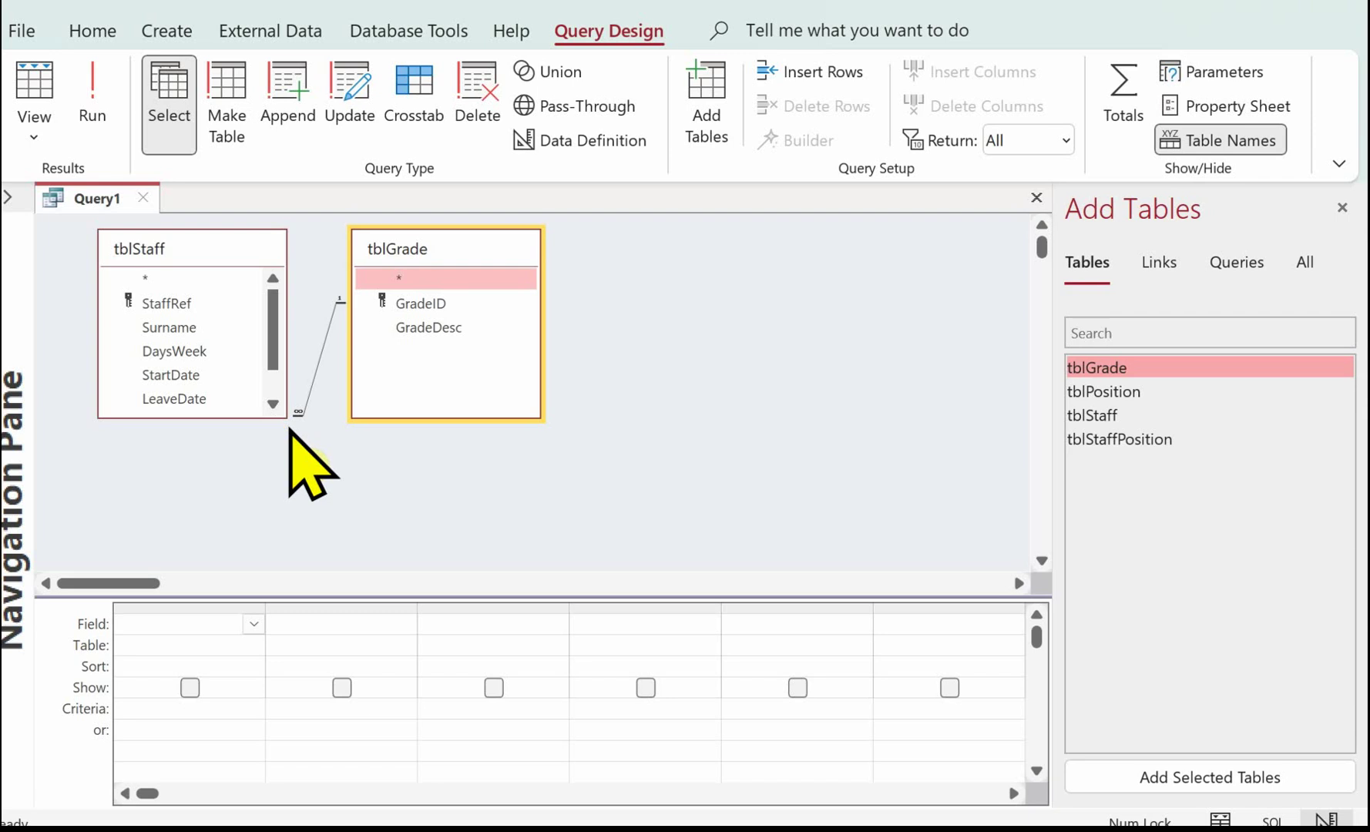
Add tblStaff's Surname and StartDate fields as the query's first two columns
{"action": "left_click_drag", "start_coordinate": [185, 418], "coordinate": [184, 468]}
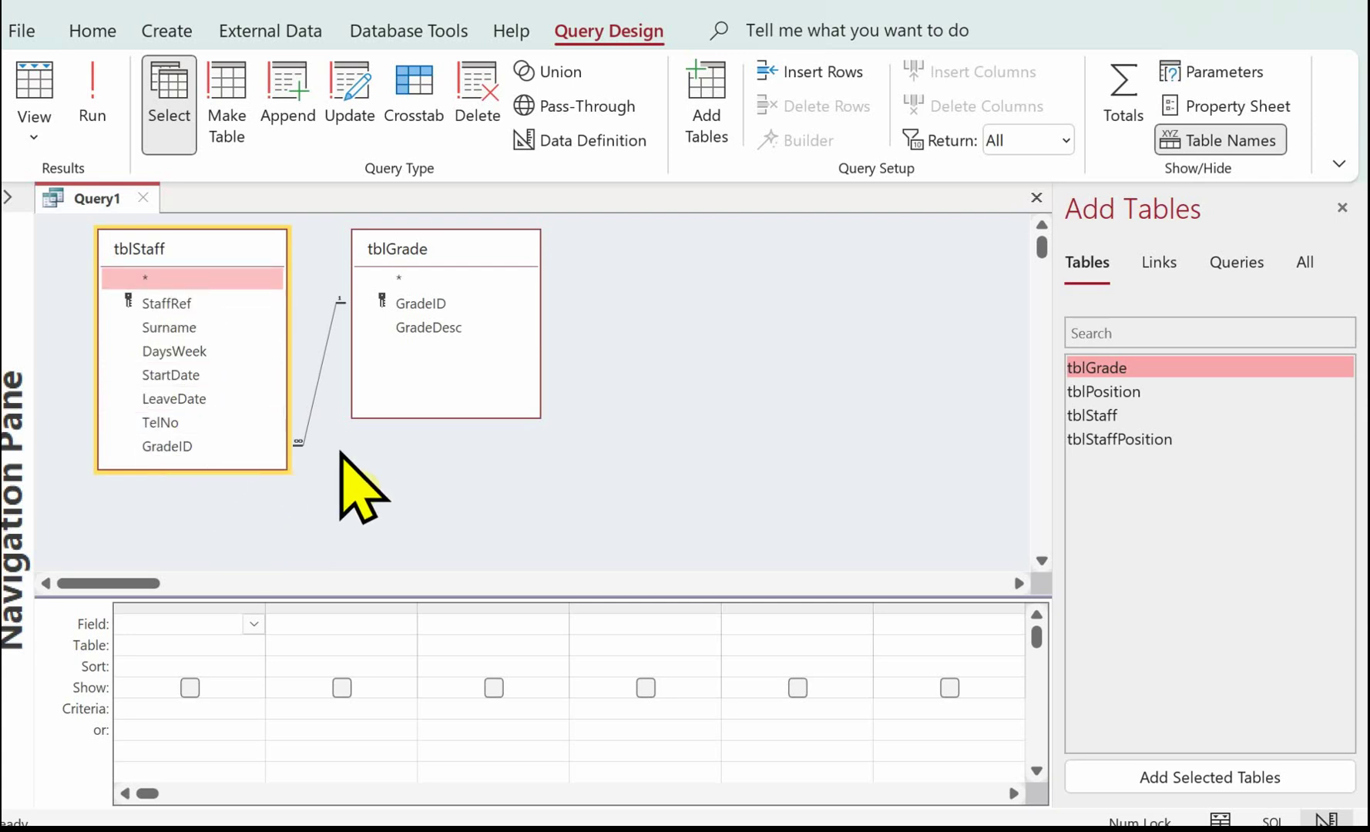
{"action": "double_click", "coordinate": [169, 328]}
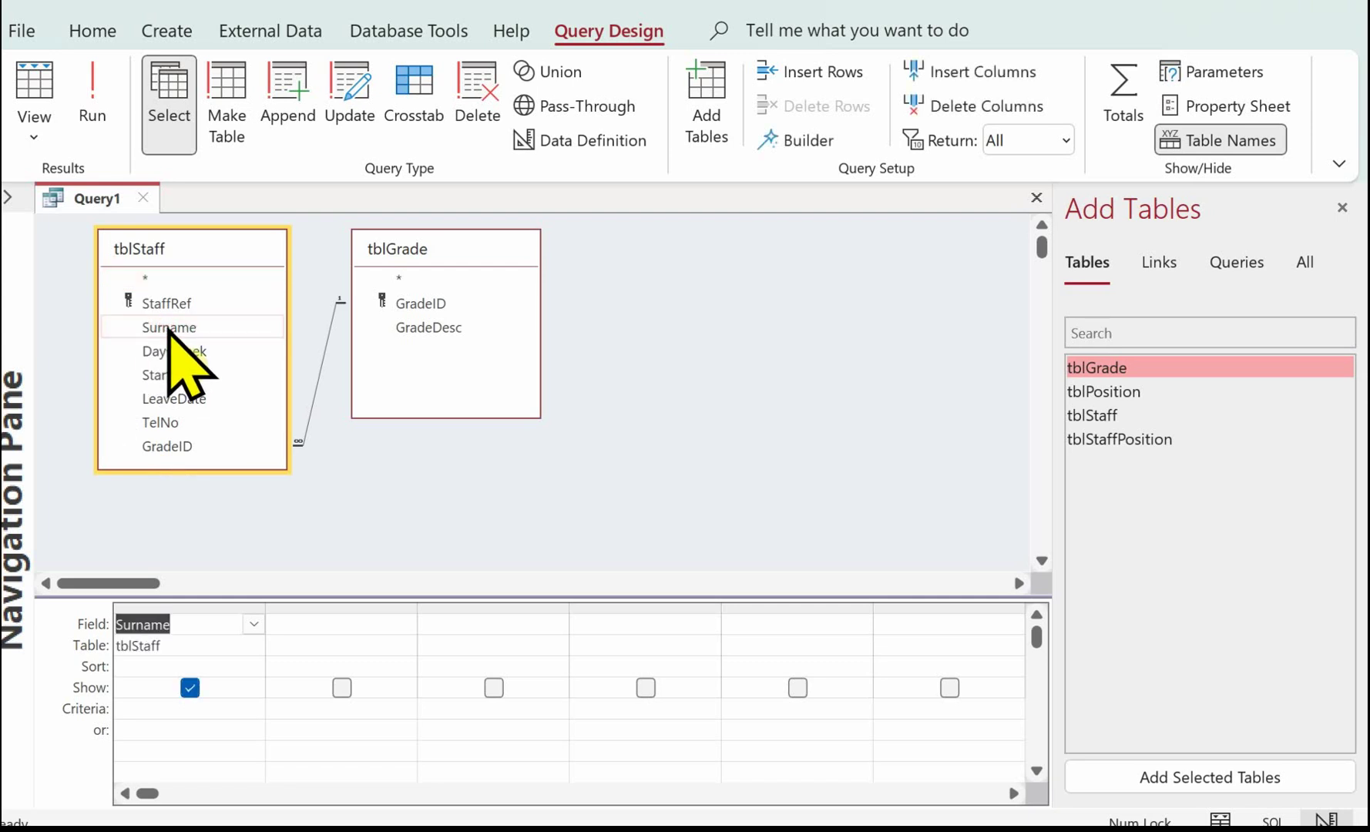
{"action": "left_click_drag", "start_coordinate": [331, 578], "coordinate": [330, 540]}
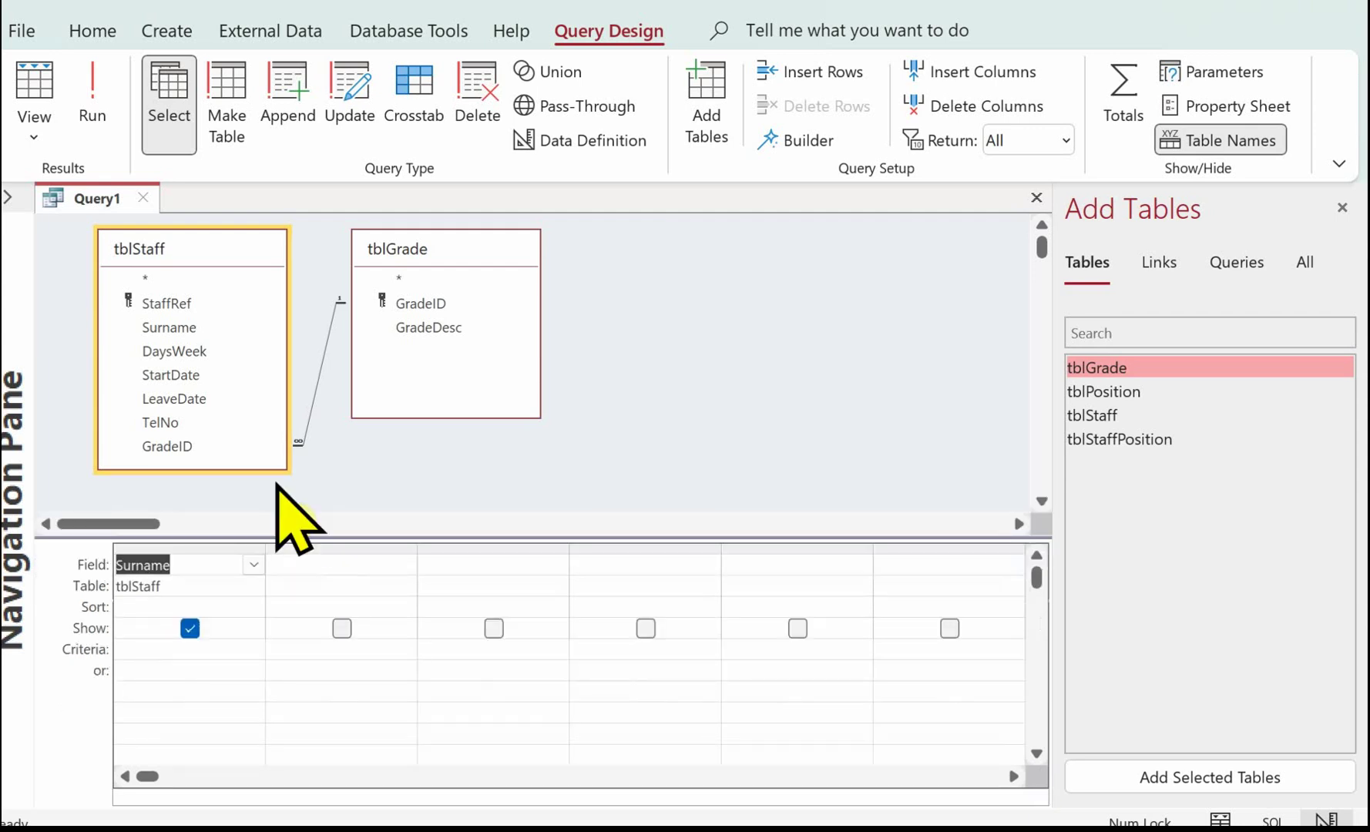
{"action": "double_click", "coordinate": [164, 375]}
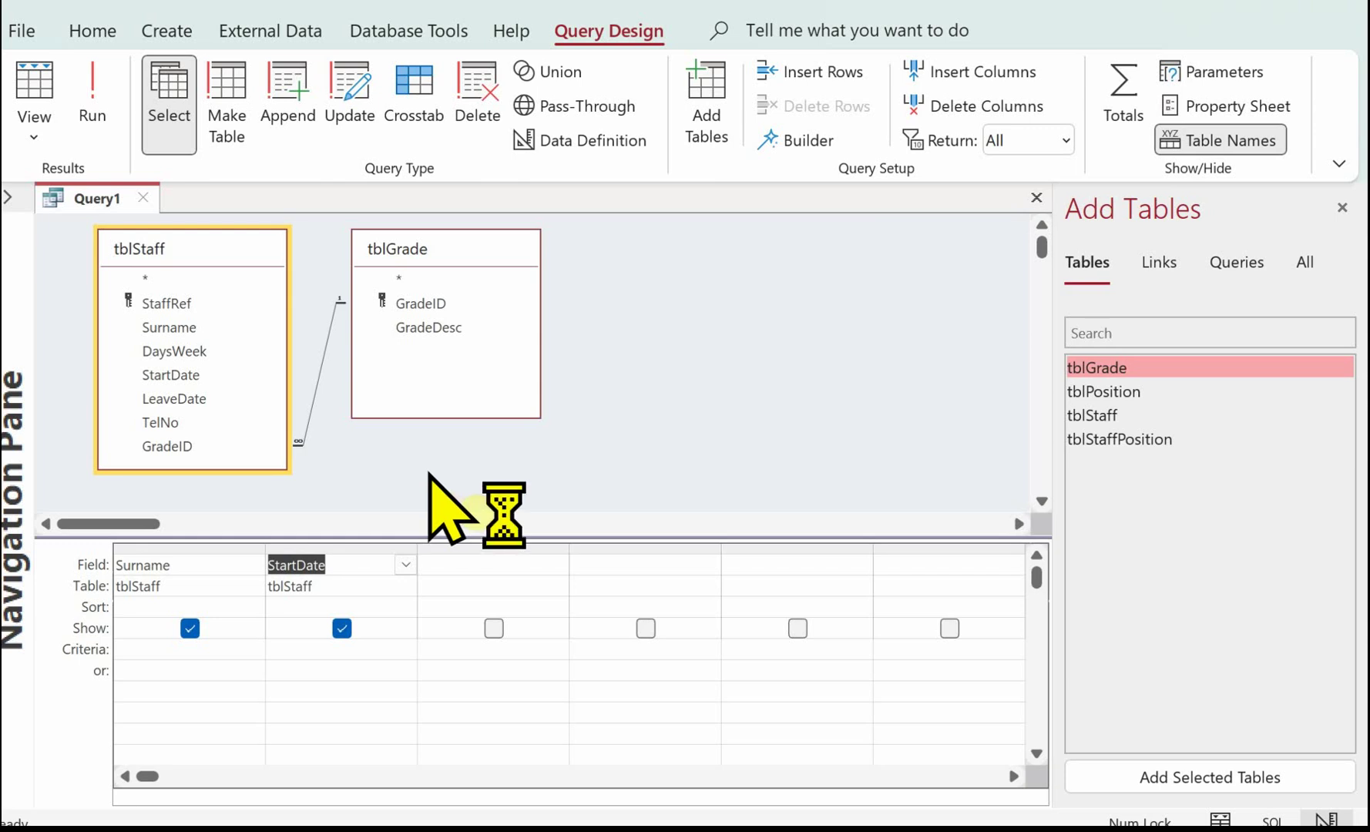
{"action": "left_click", "coordinate": [456, 570]}
Add calculated field WorkedYears:datediff("m",startdate,date()) in the third column and run the query
{"action": "right_click", "coordinate": [470, 568]}
{"action": "left_click", "coordinate": [540, 736]}
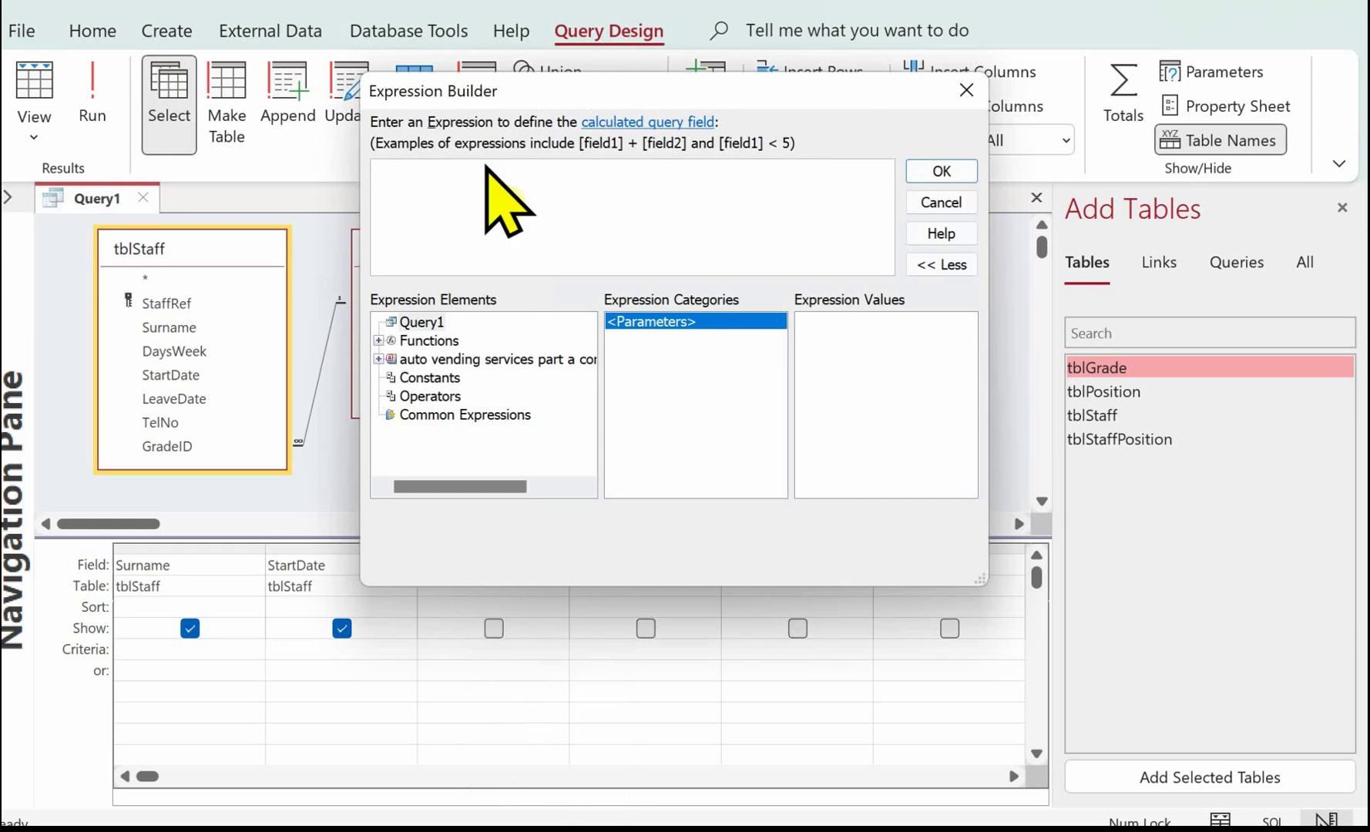
{"action": "left_click_drag", "start_coordinate": [604, 94], "coordinate": [837, 54]}
{"action": "left_click", "coordinate": [701, 153]}
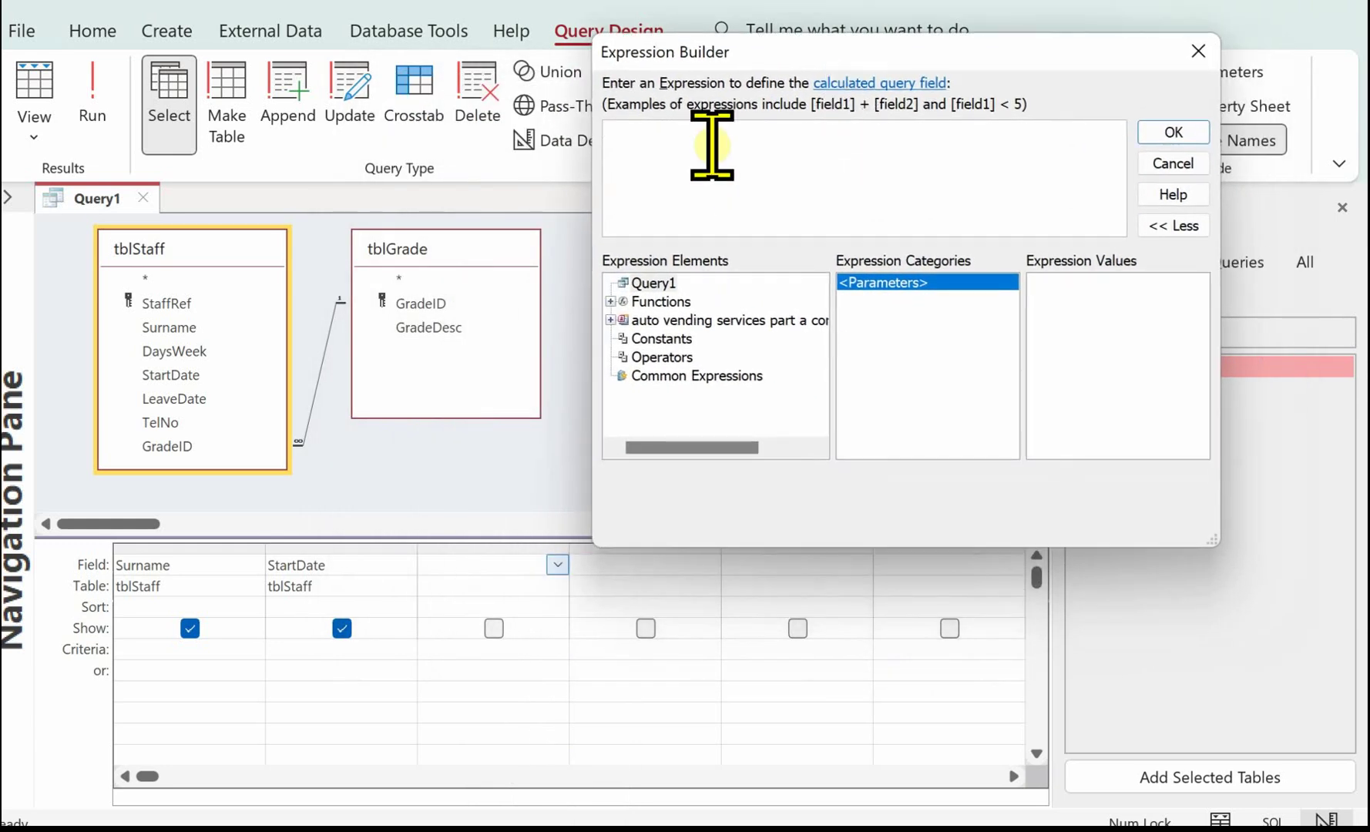
{"action": "type", "text": "W"}
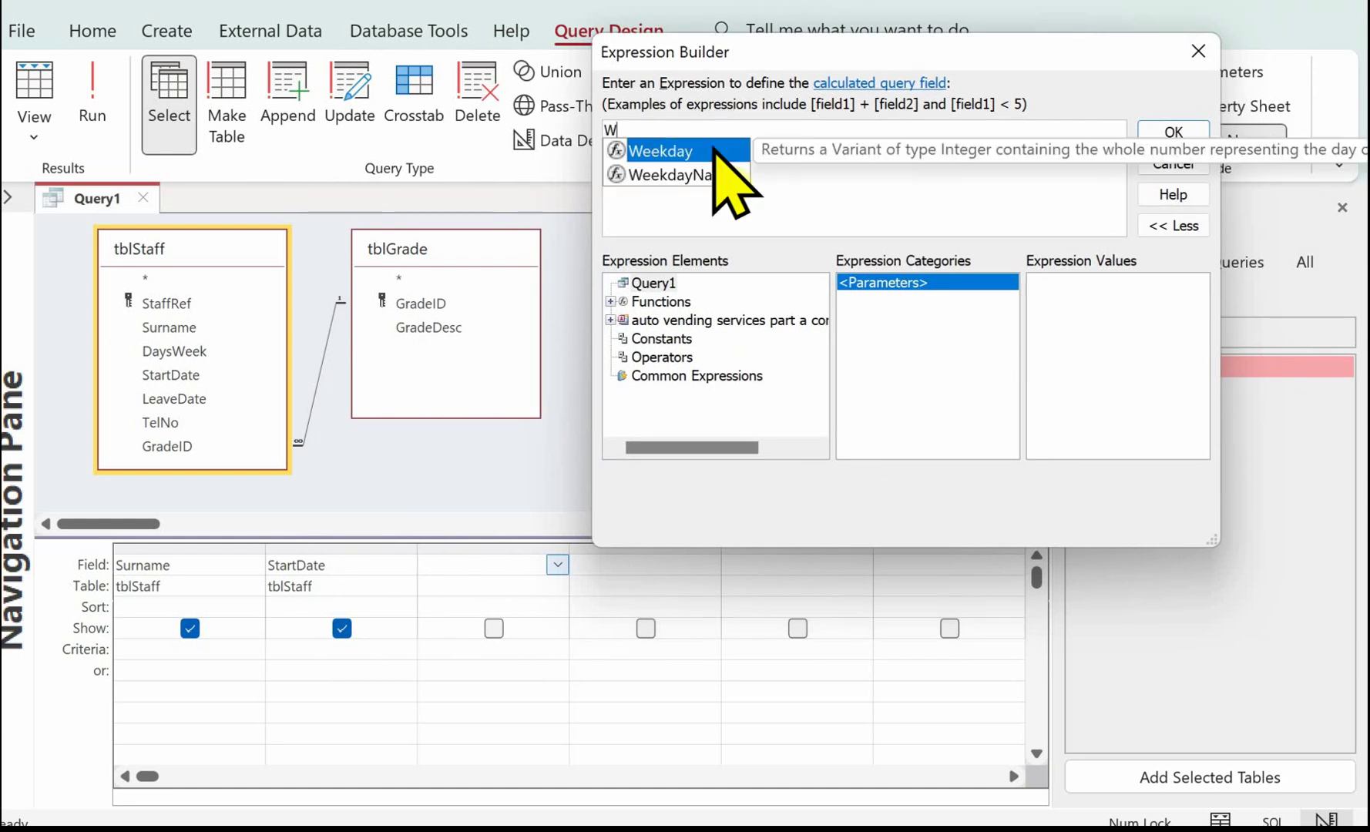
{"action": "type", "text": "orkedYears:"}
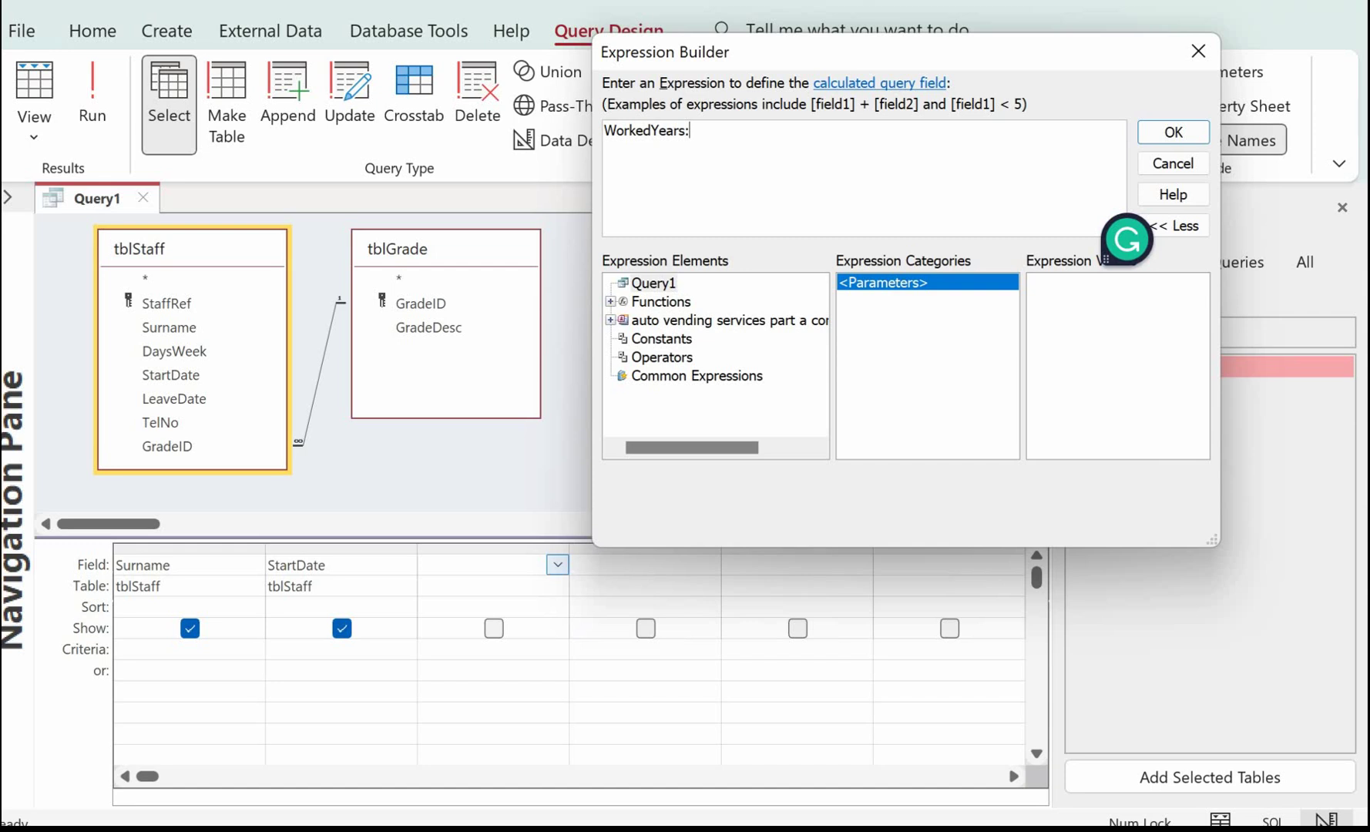
{"action": "type", "text": "datediff("}
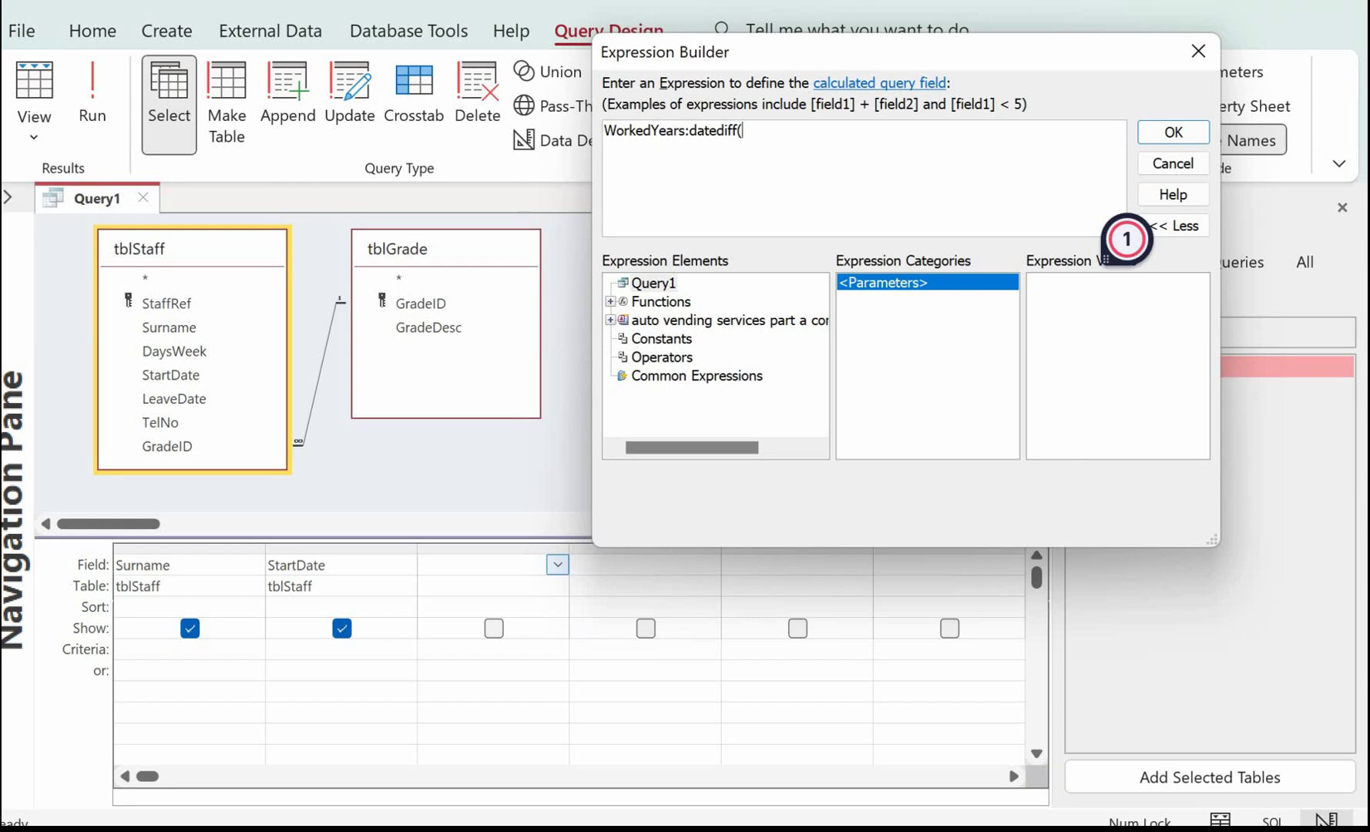
{"action": "type", "text": "\"m\","}
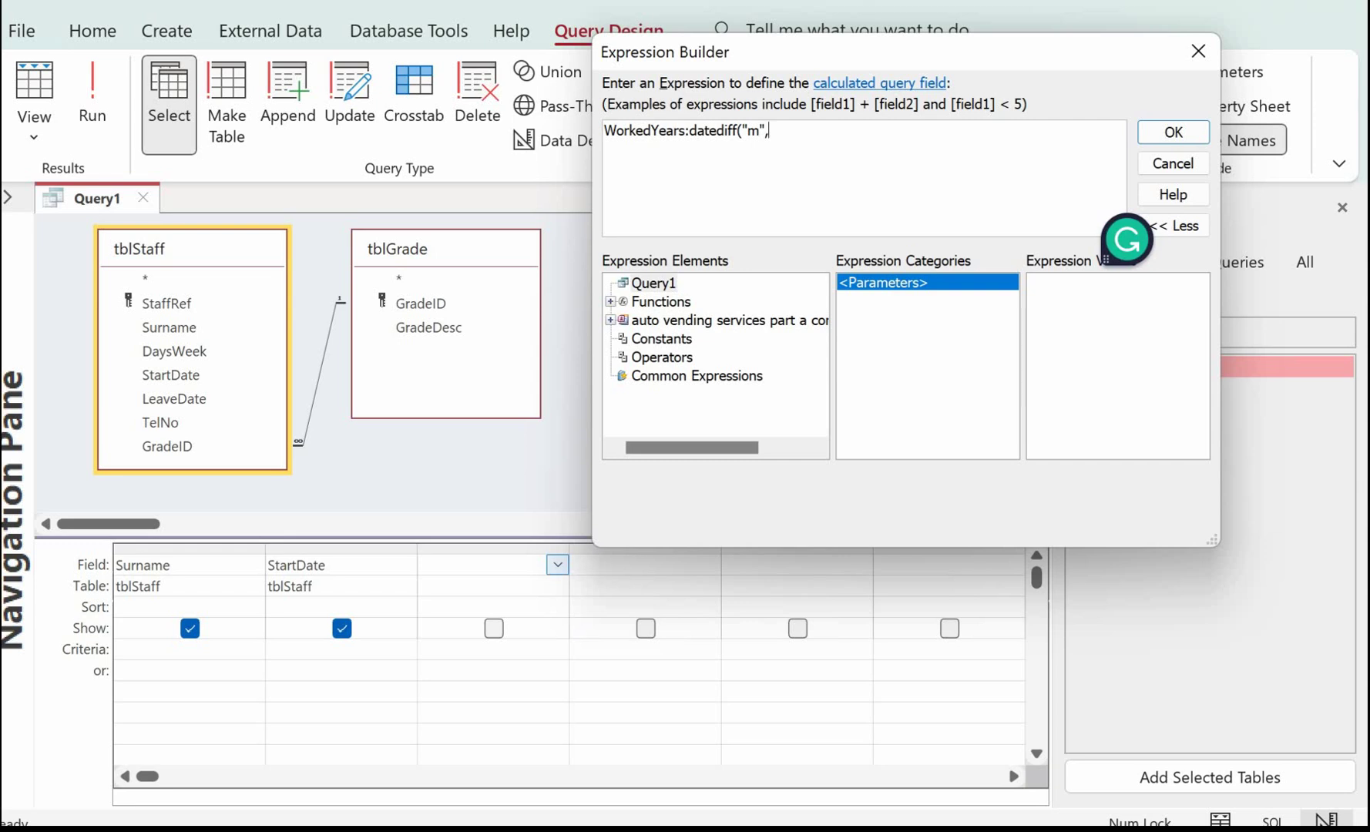
{"action": "type", "text": "startdate,date()"}
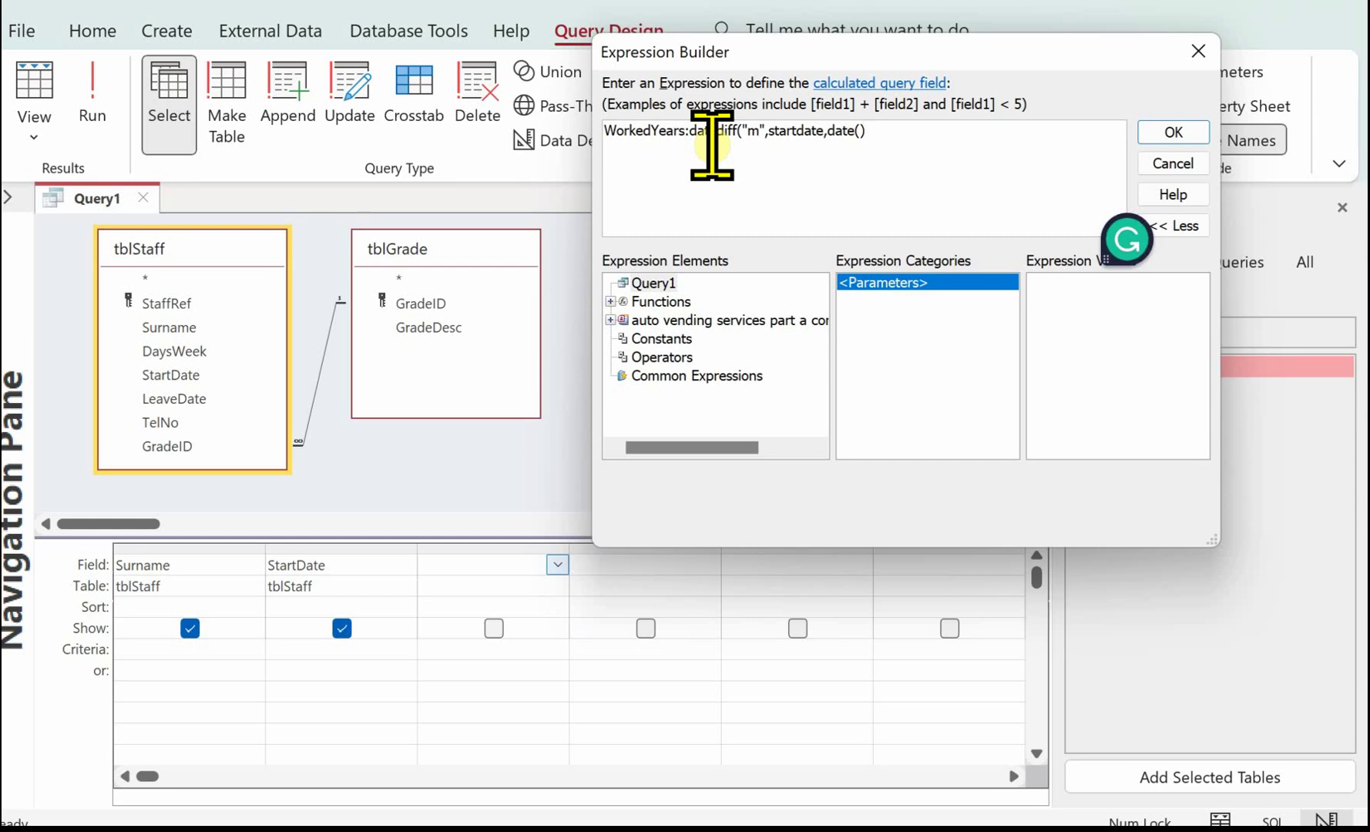
{"action": "type", "text": ")"}
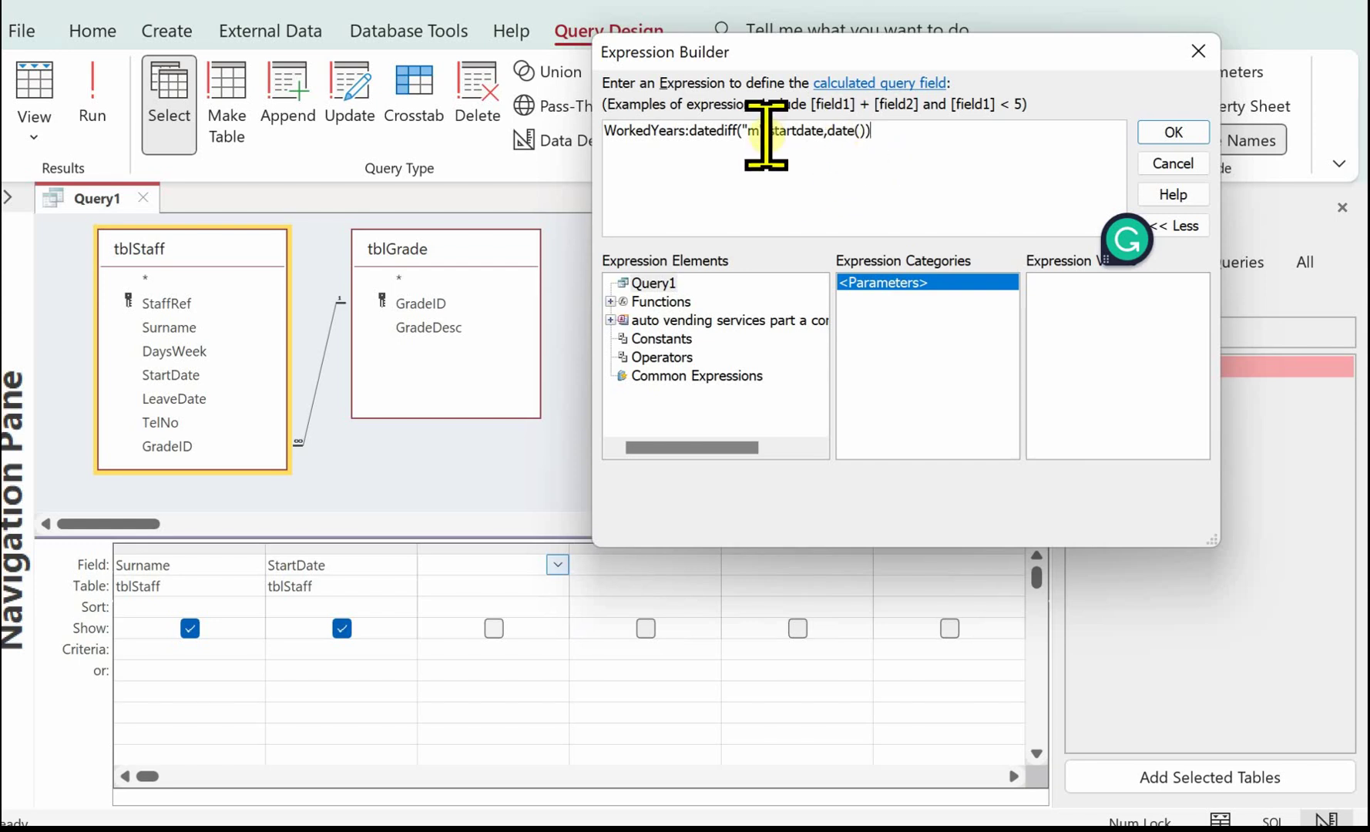
{"action": "left_click", "coordinate": [1187, 132]}
{"action": "left_click", "coordinate": [28, 73]}
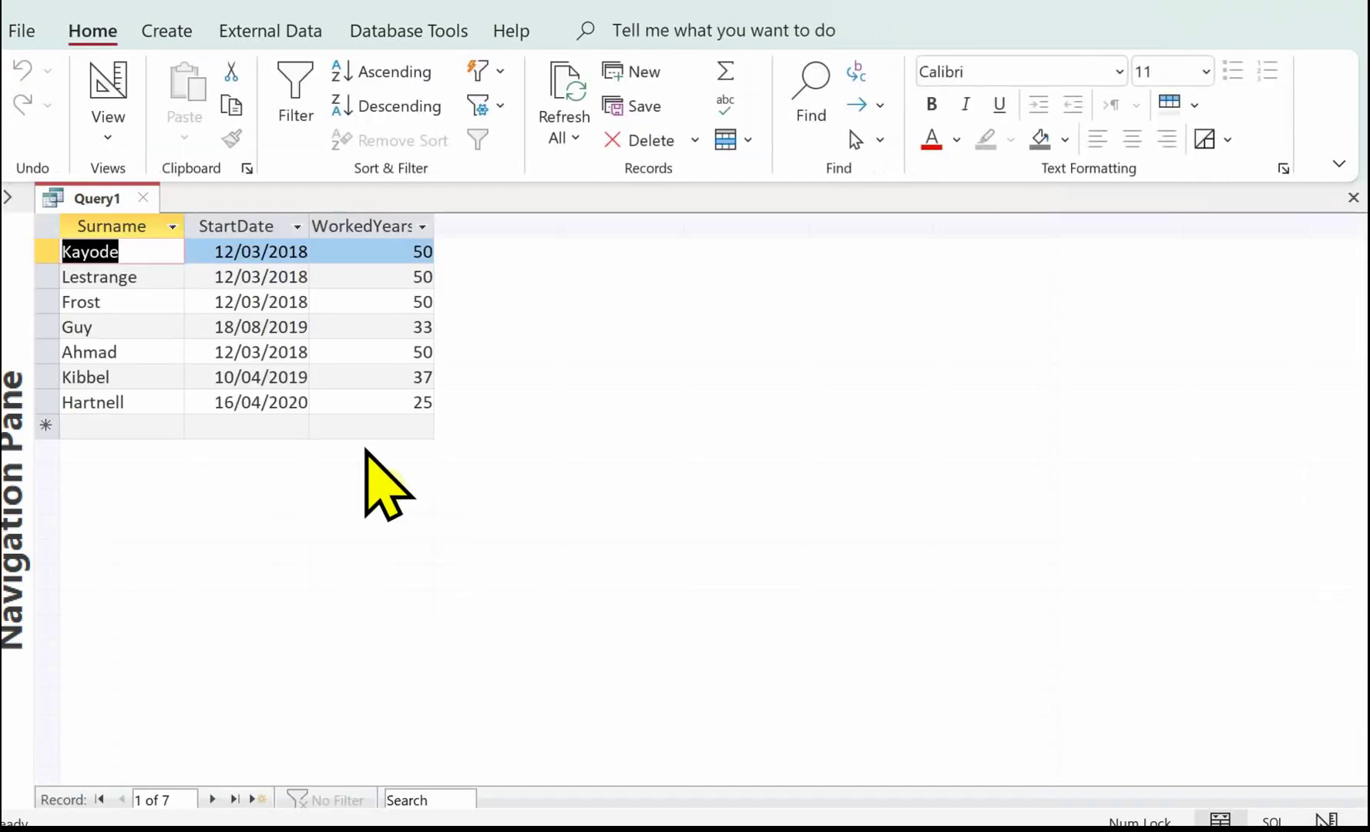
Append /12 to the WorkedYears expression so results show fractional years like 2.75
{"action": "left_click_drag", "start_coordinate": [437, 222], "coordinate": [508, 222]}
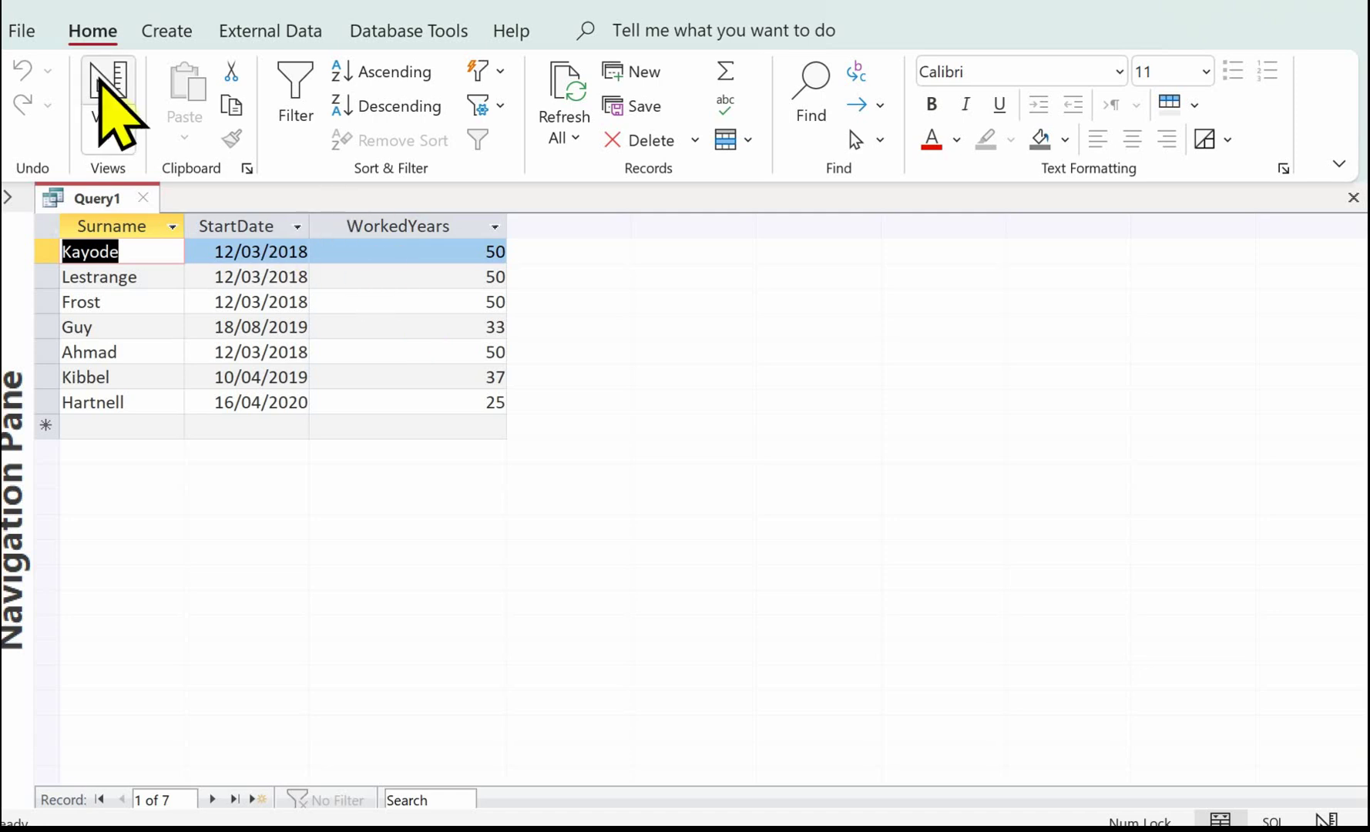
{"action": "left_click", "coordinate": [104, 81]}
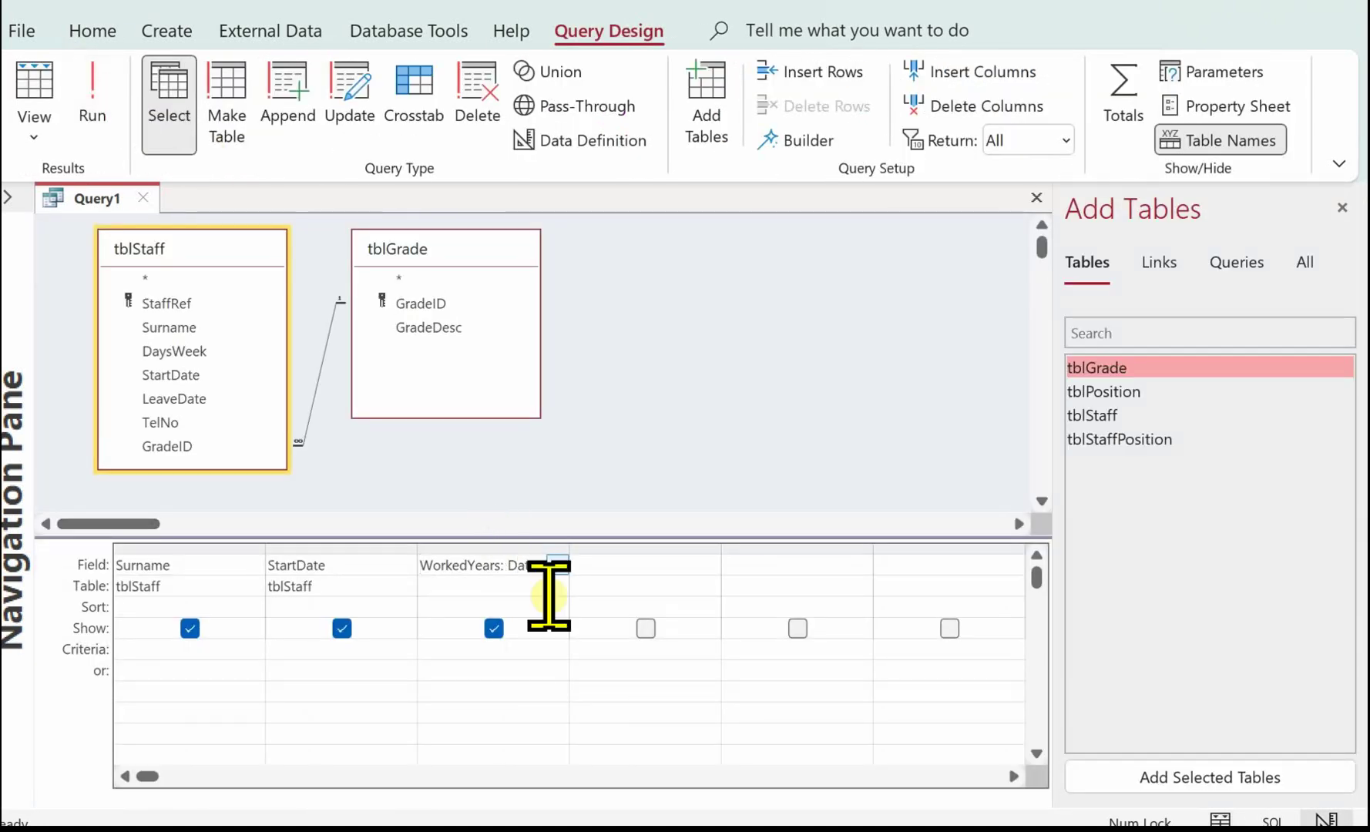
{"action": "right_click", "coordinate": [497, 563]}
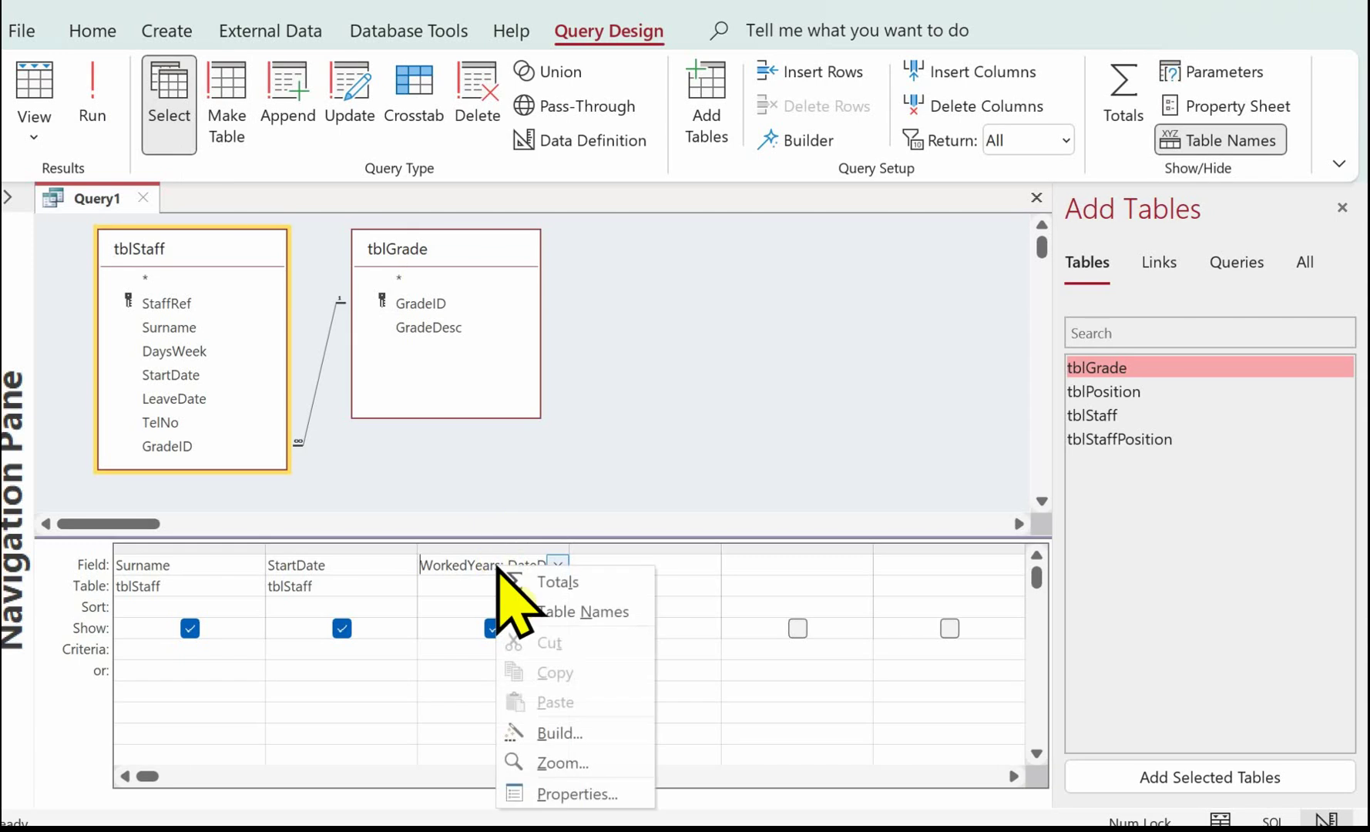
{"action": "left_click", "coordinate": [593, 736]}
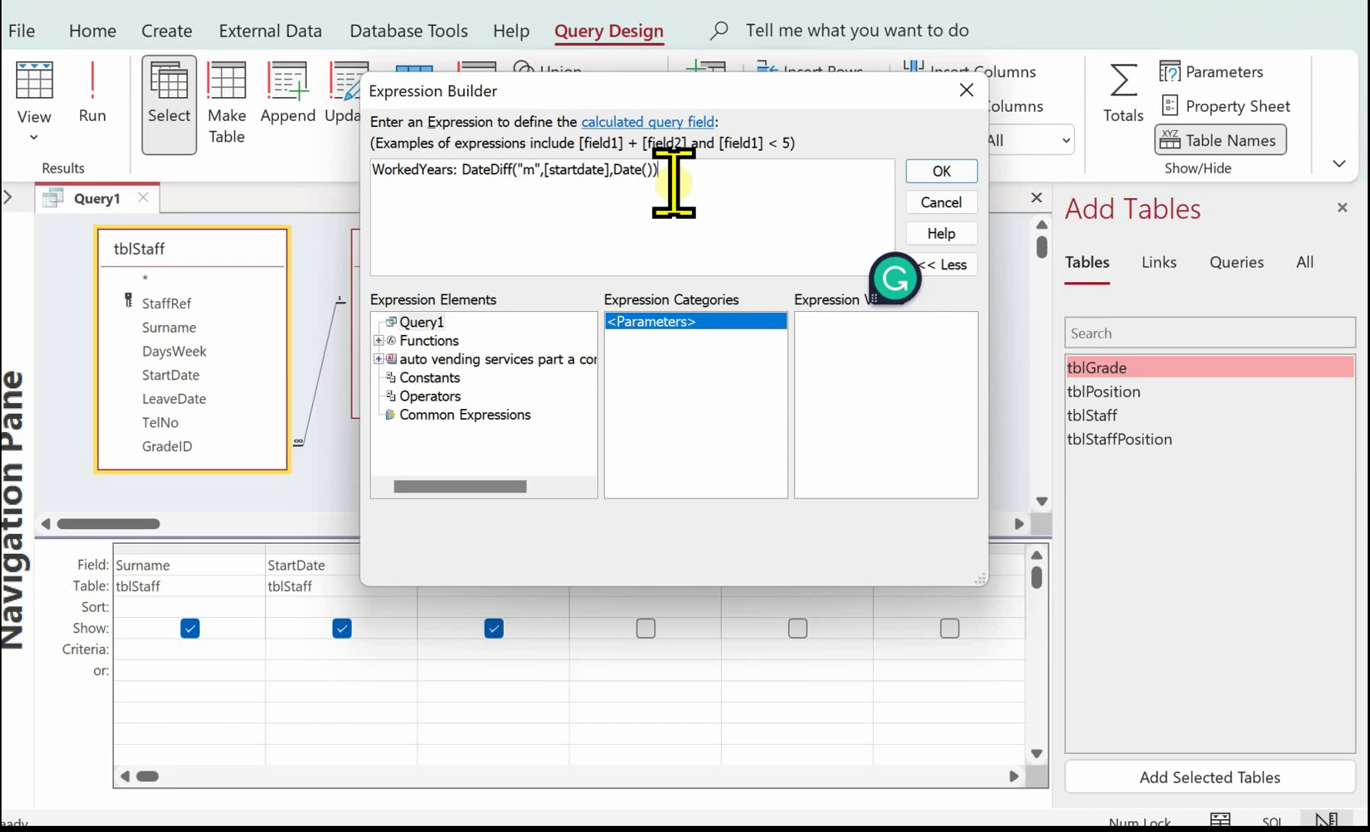
{"action": "type", "text": "/12"}
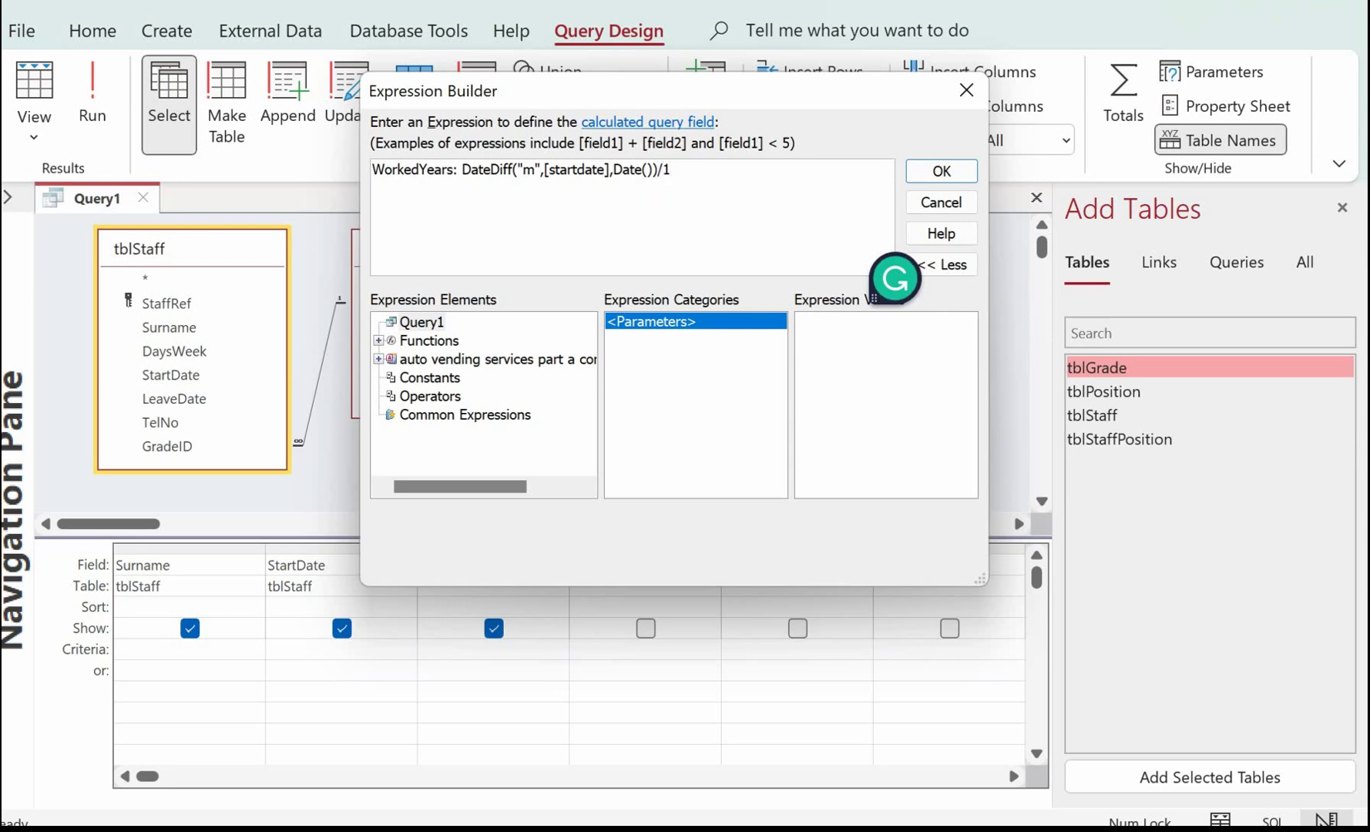
{"action": "left_click", "coordinate": [933, 173]}
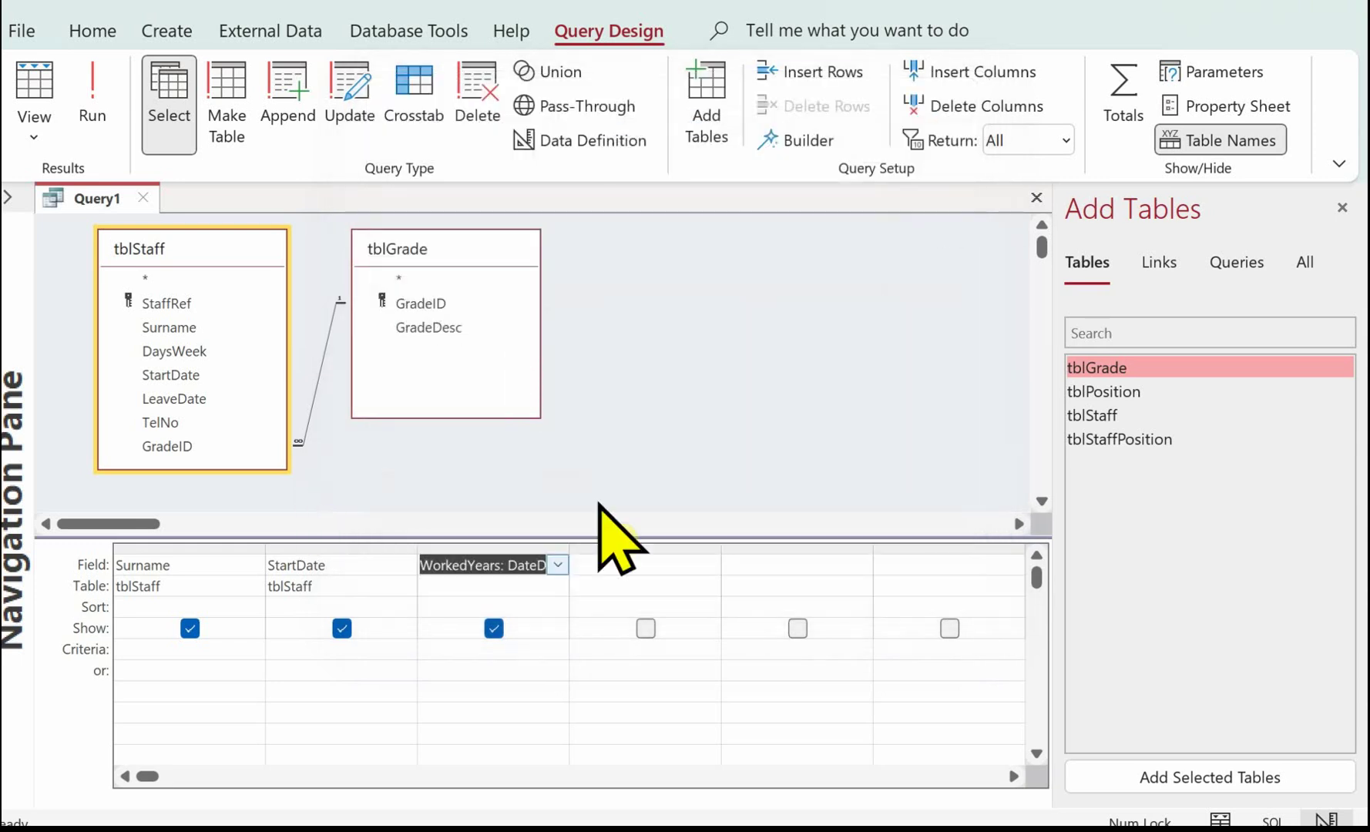
{"action": "left_click", "coordinate": [36, 86]}
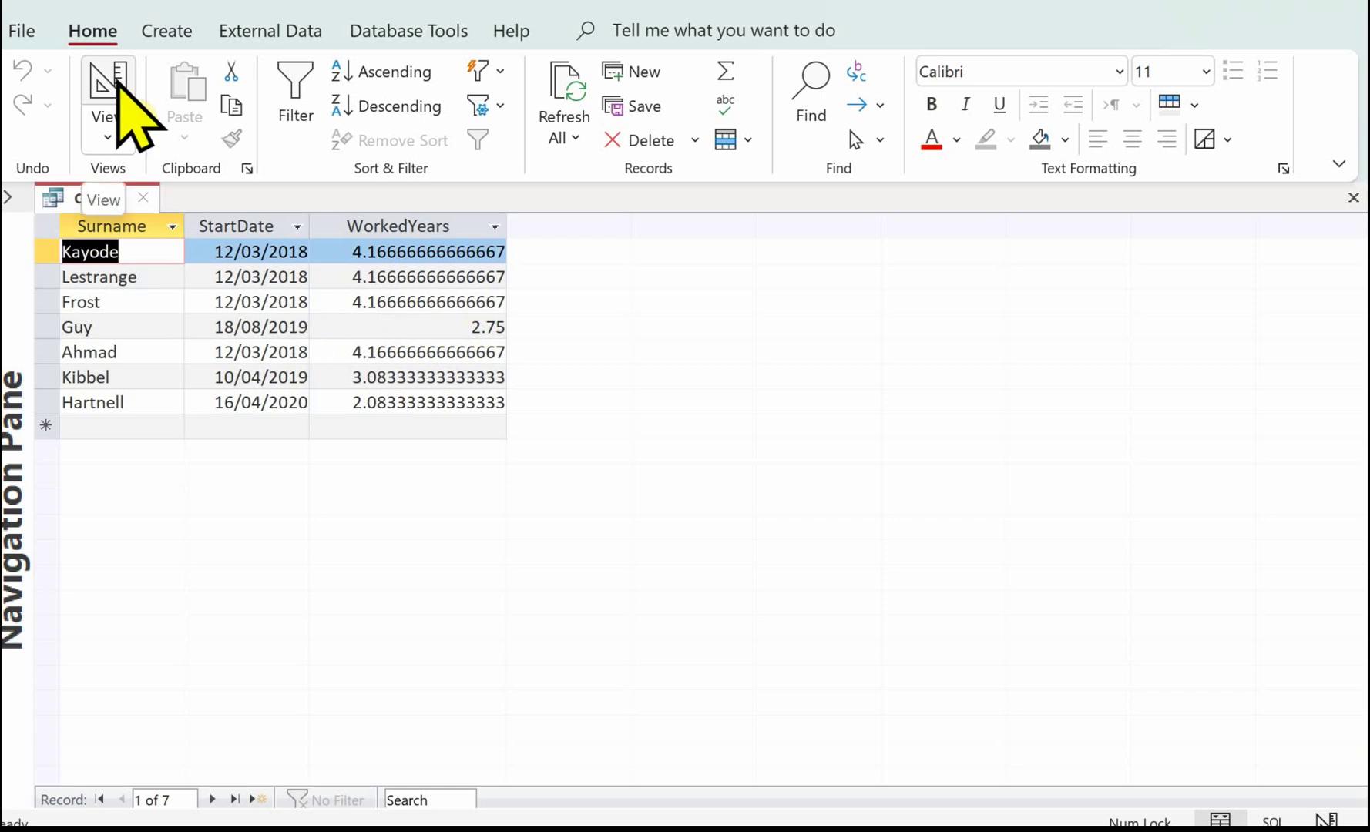
Wrap the WorkedYears expression in Int() so it returns whole years like 4, 3, 2
{"action": "left_click", "coordinate": [117, 81]}
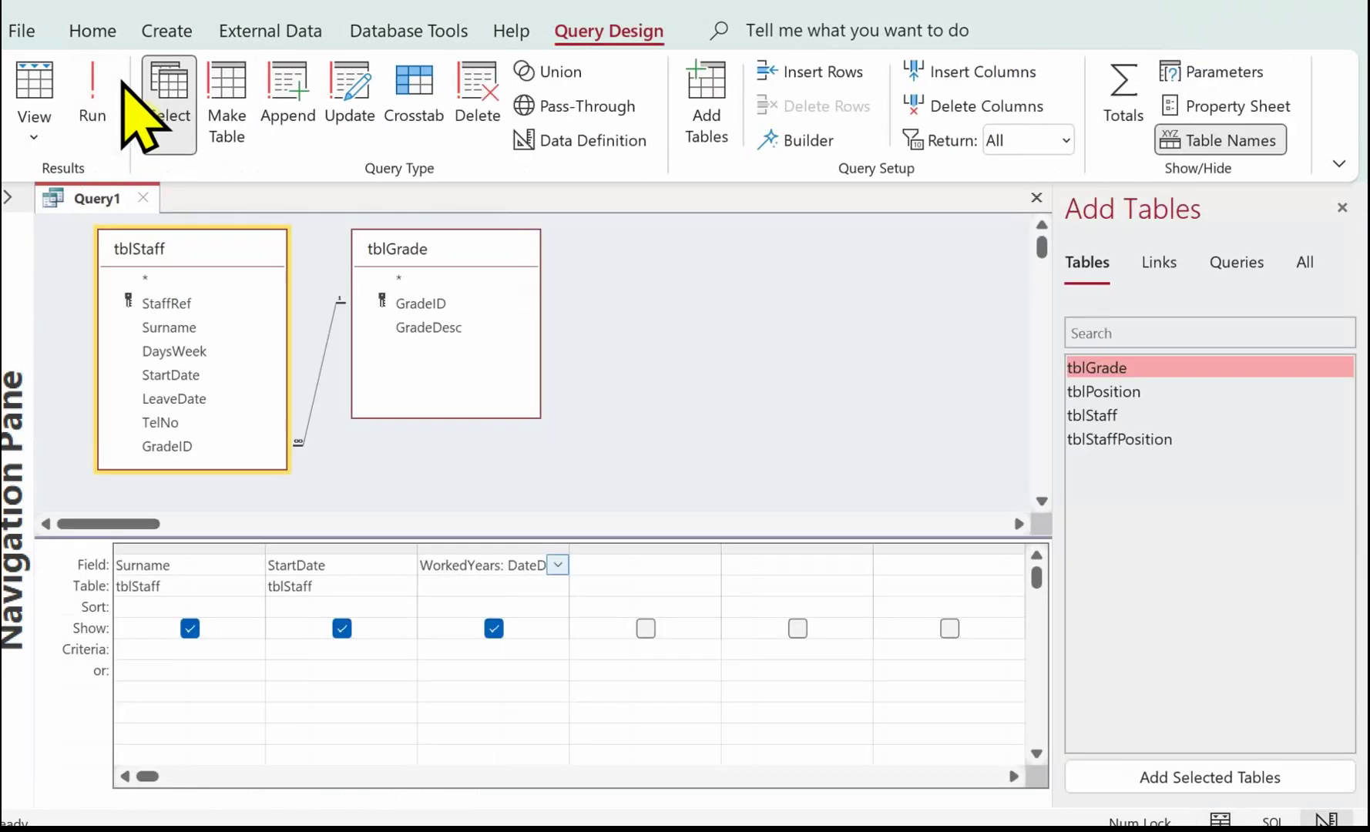
{"action": "right_click", "coordinate": [484, 560]}
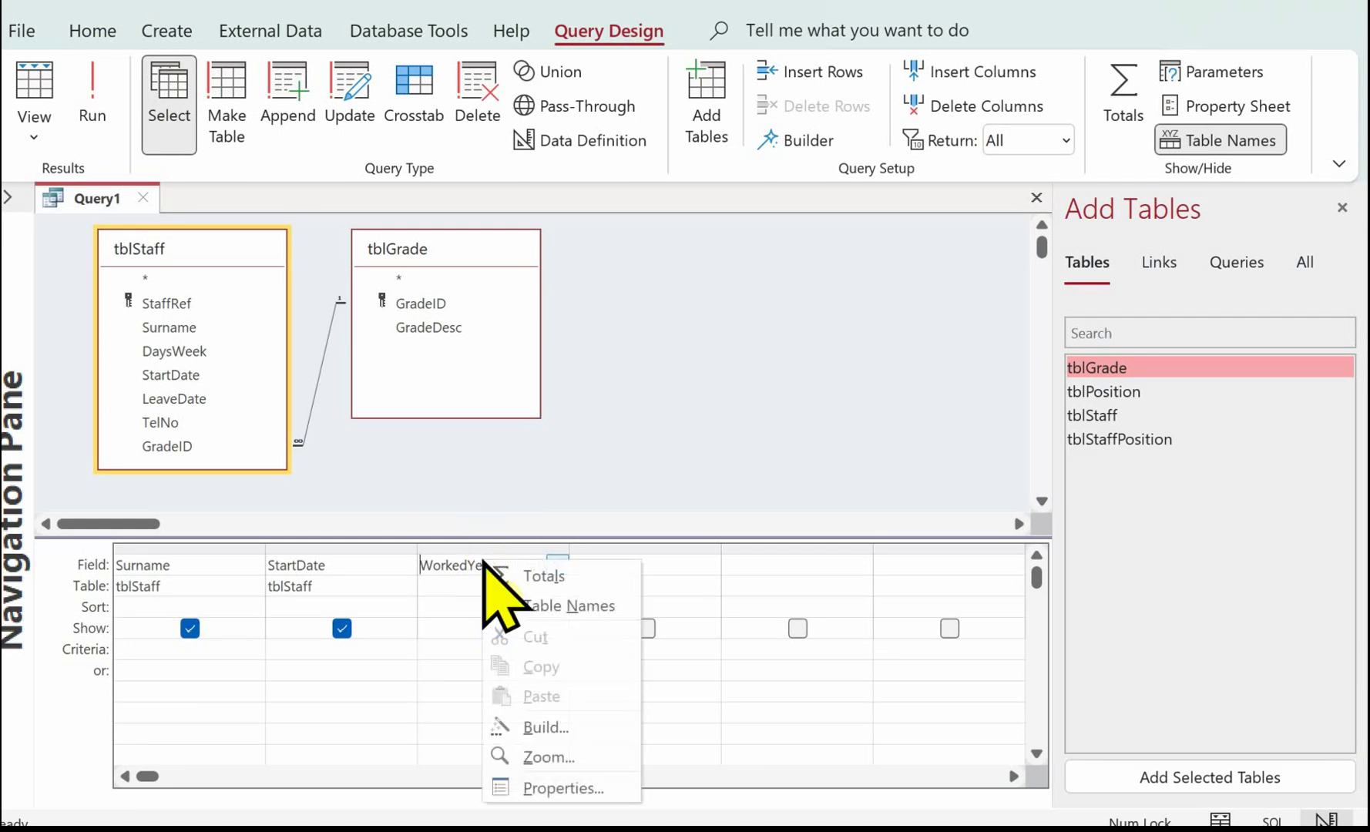
{"action": "left_click", "coordinate": [561, 726]}
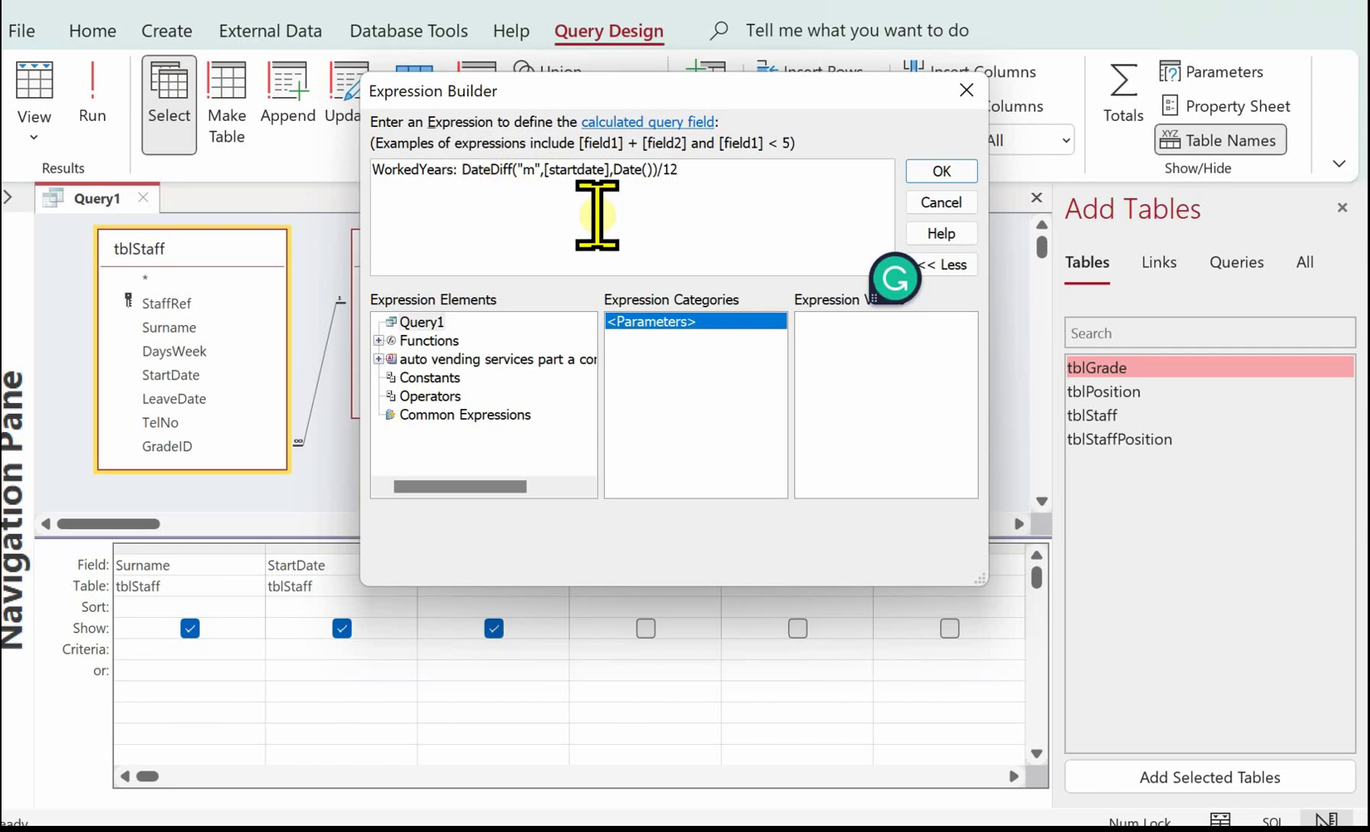
{"action": "type", "text": "int"}
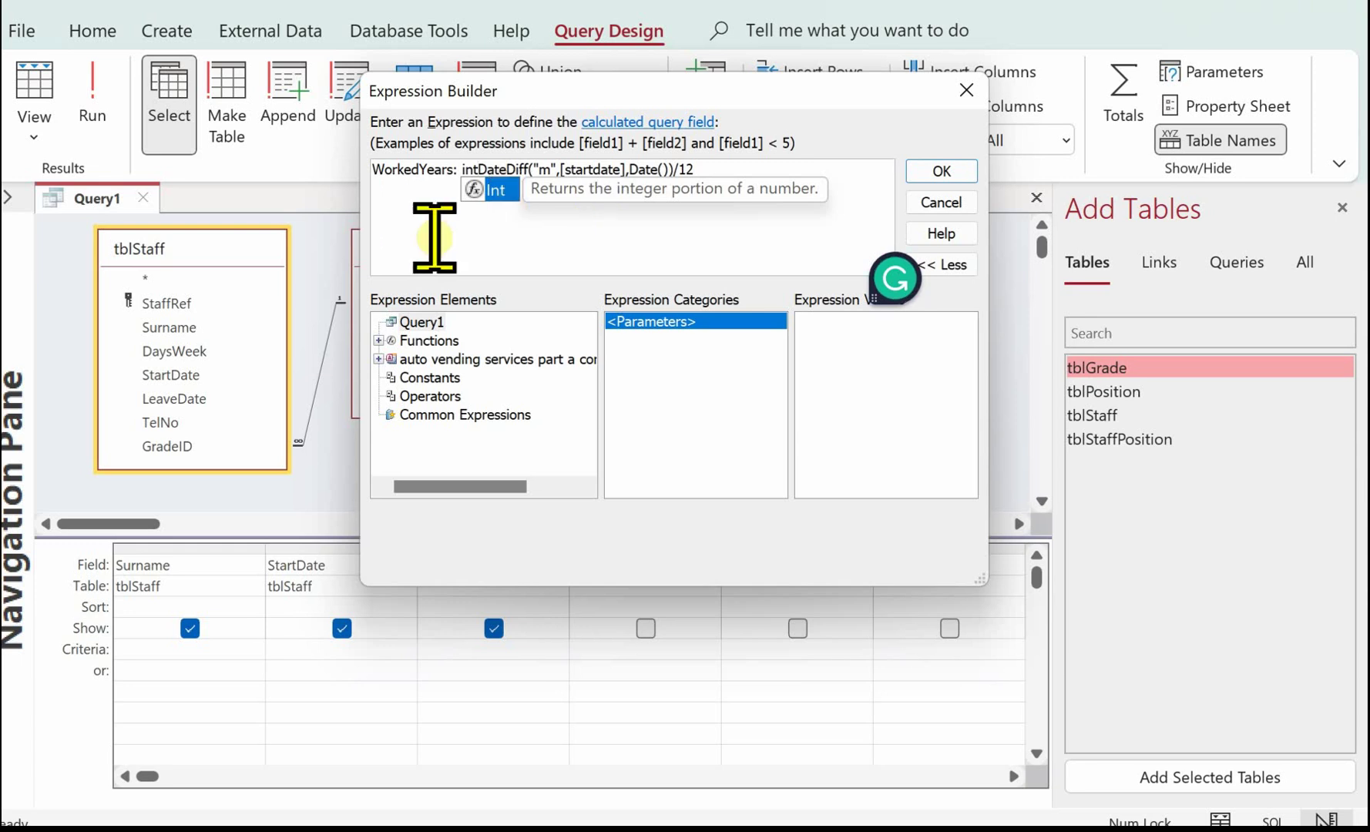
{"action": "type", "text": "("}
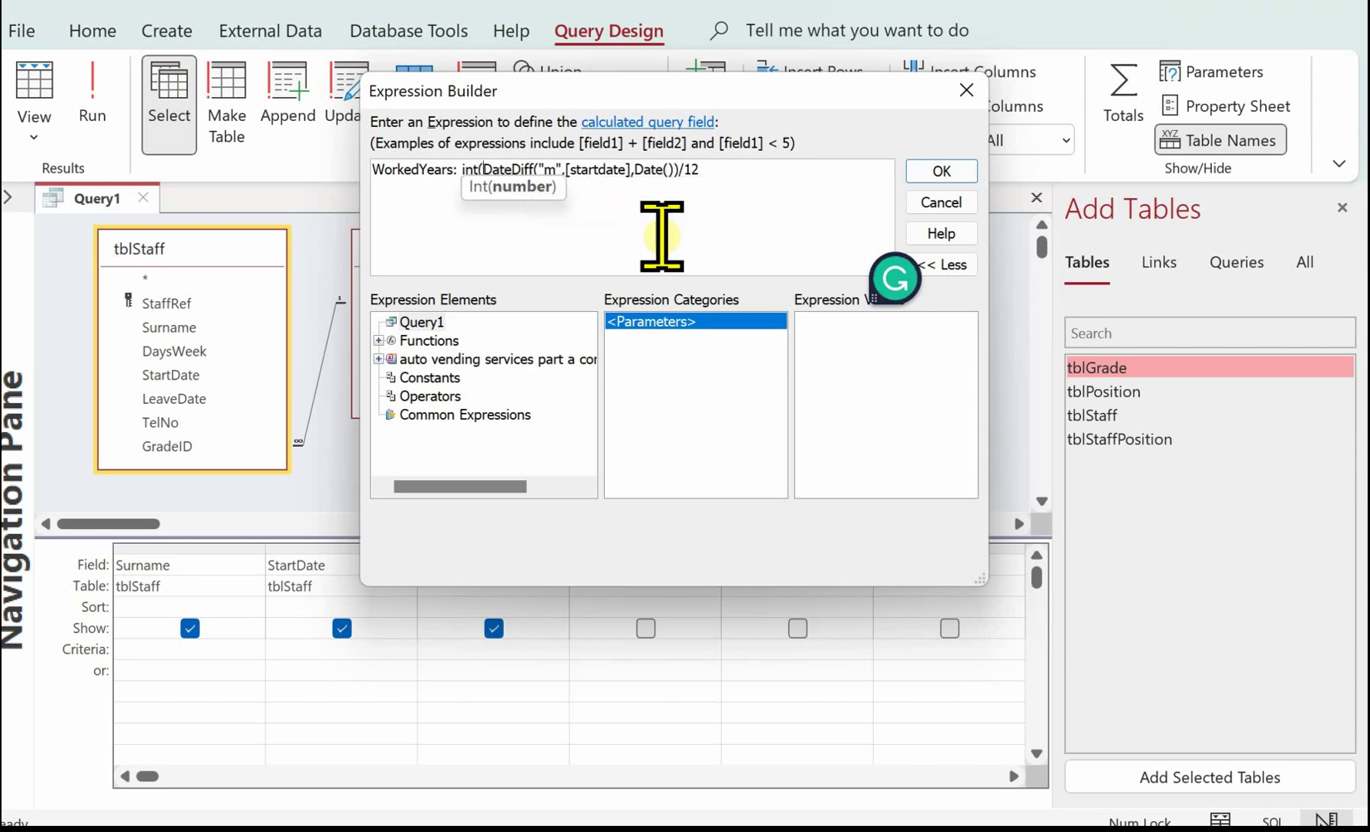
{"action": "left_click", "coordinate": [715, 174]}
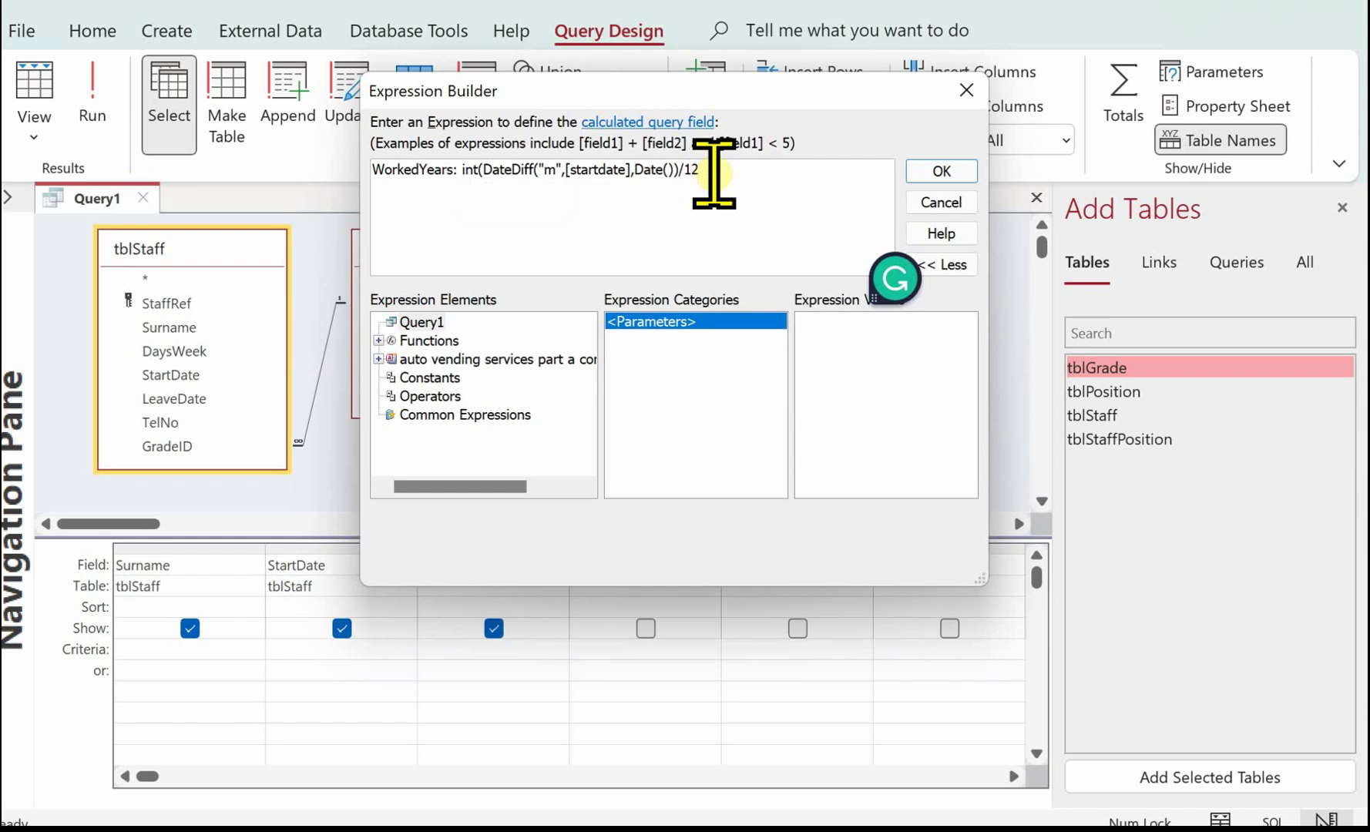
{"action": "type", "text": ")"}
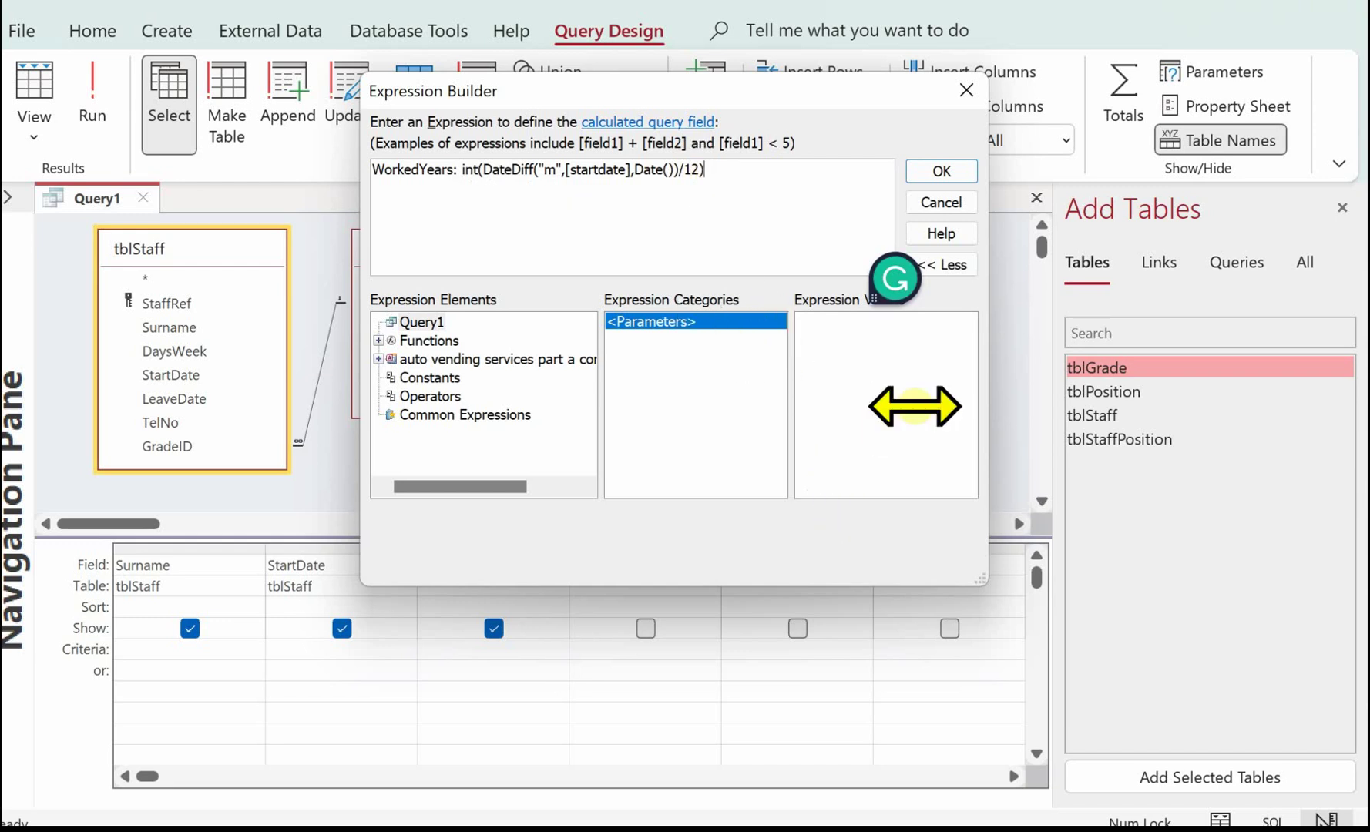
{"action": "left_click", "coordinate": [942, 171]}
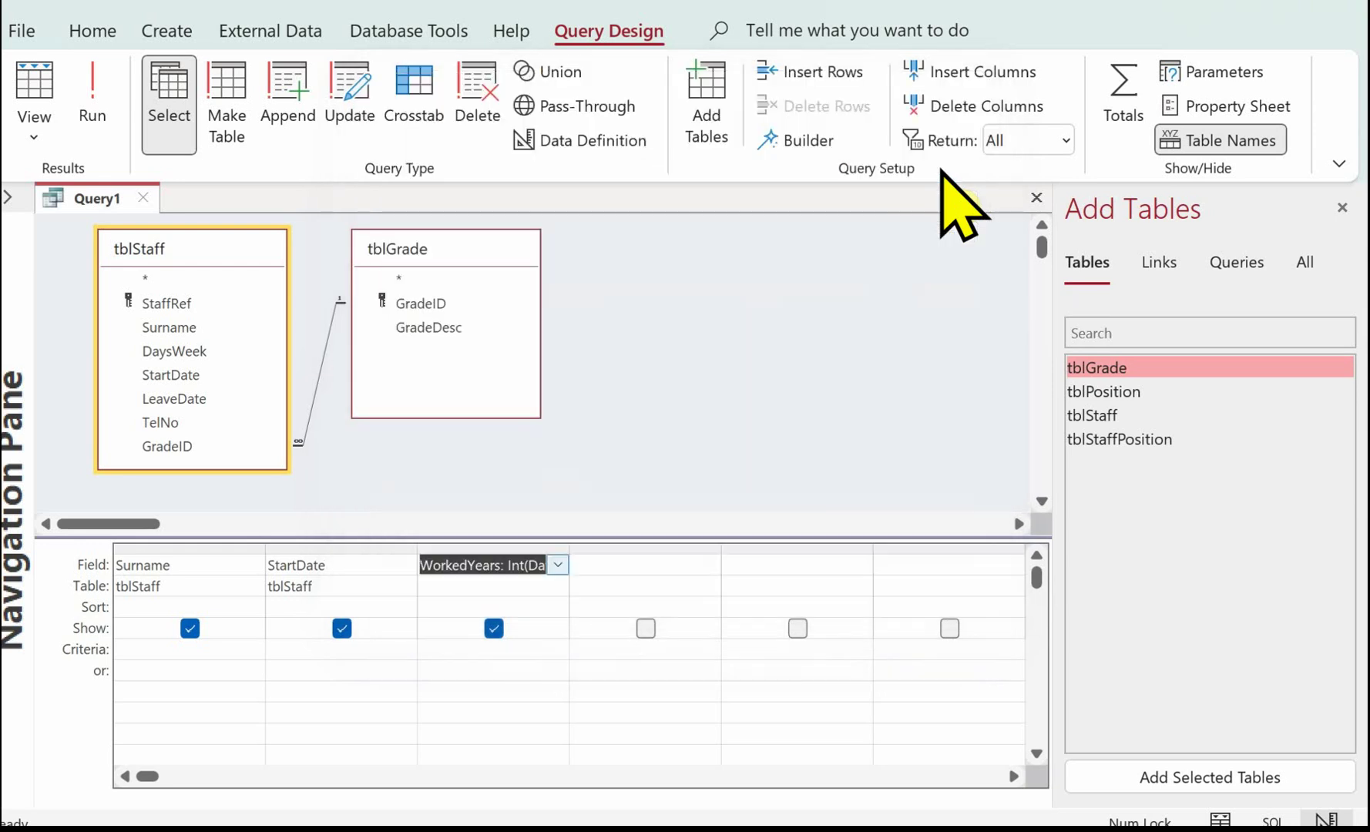
{"action": "left_click", "coordinate": [107, 137]}
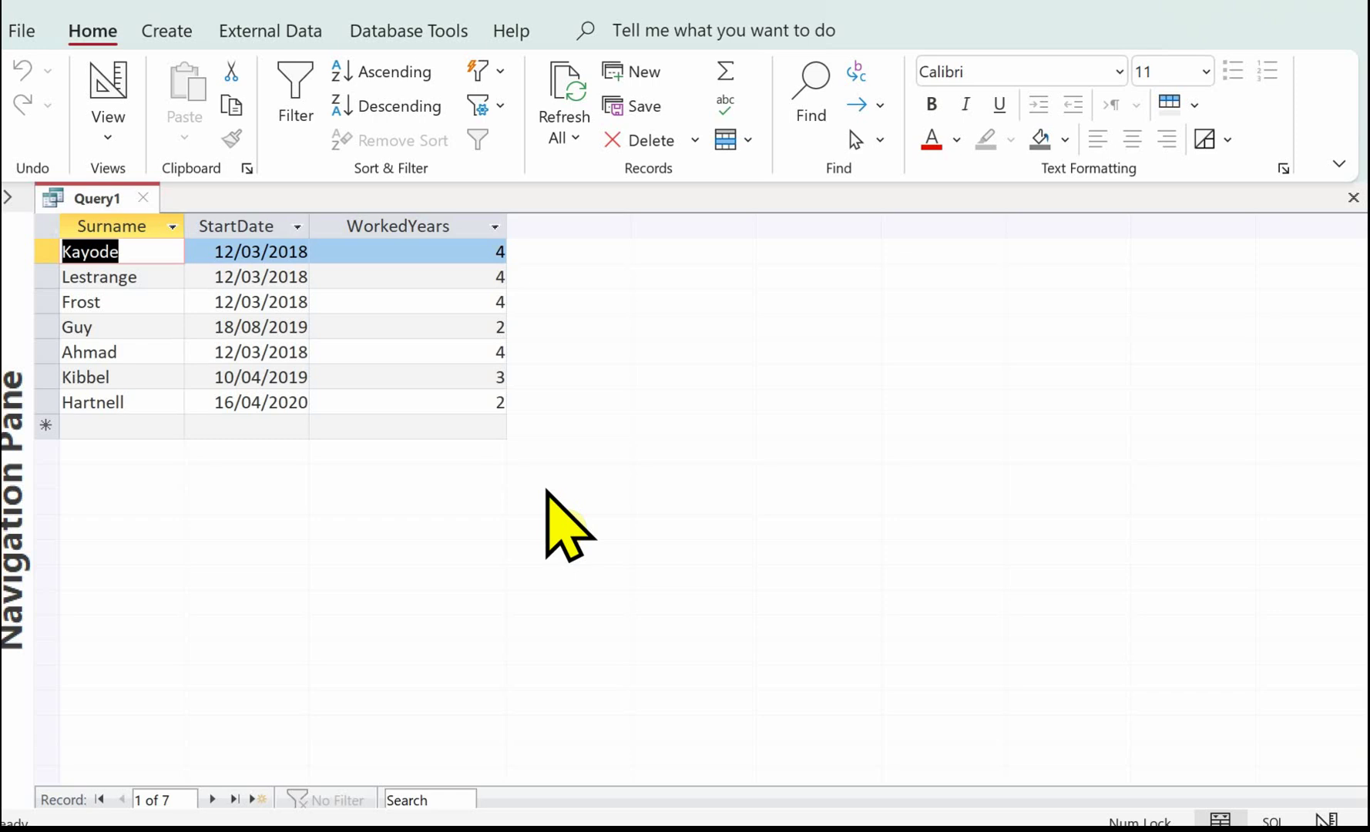
{"action": "left_click", "coordinate": [103, 84]}
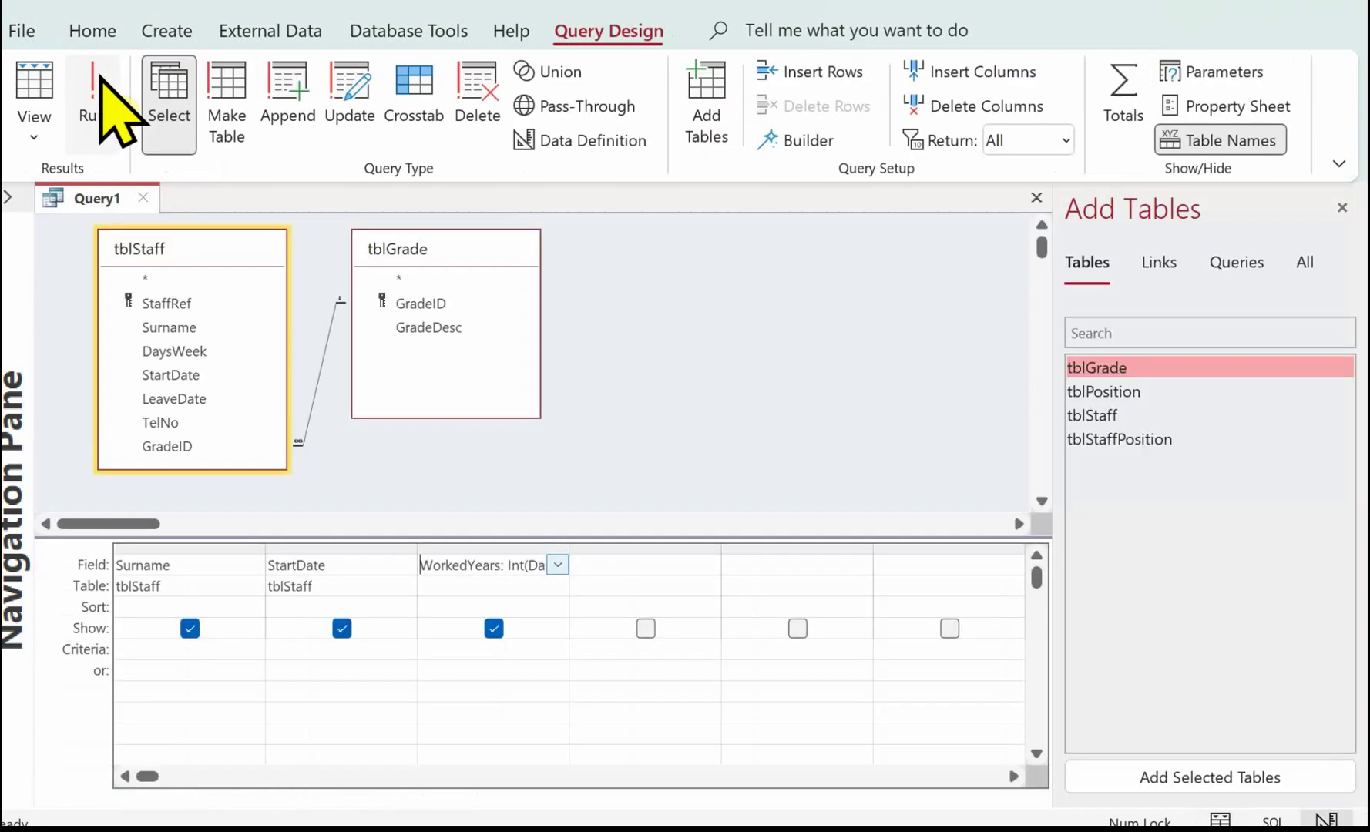
{"action": "left_click", "coordinate": [596, 566]}
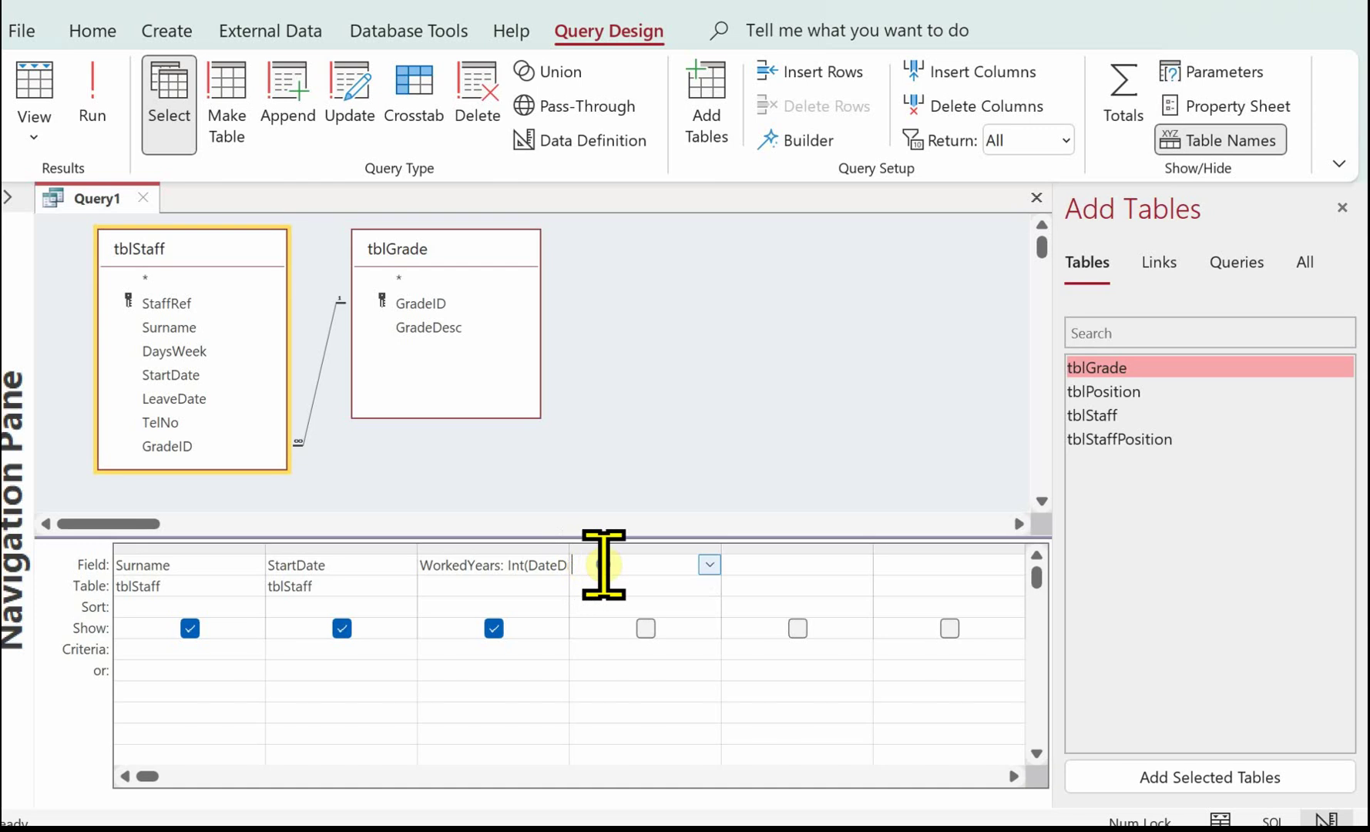
{"action": "right_click", "coordinate": [595, 566]}
{"action": "left_click", "coordinate": [675, 731]}
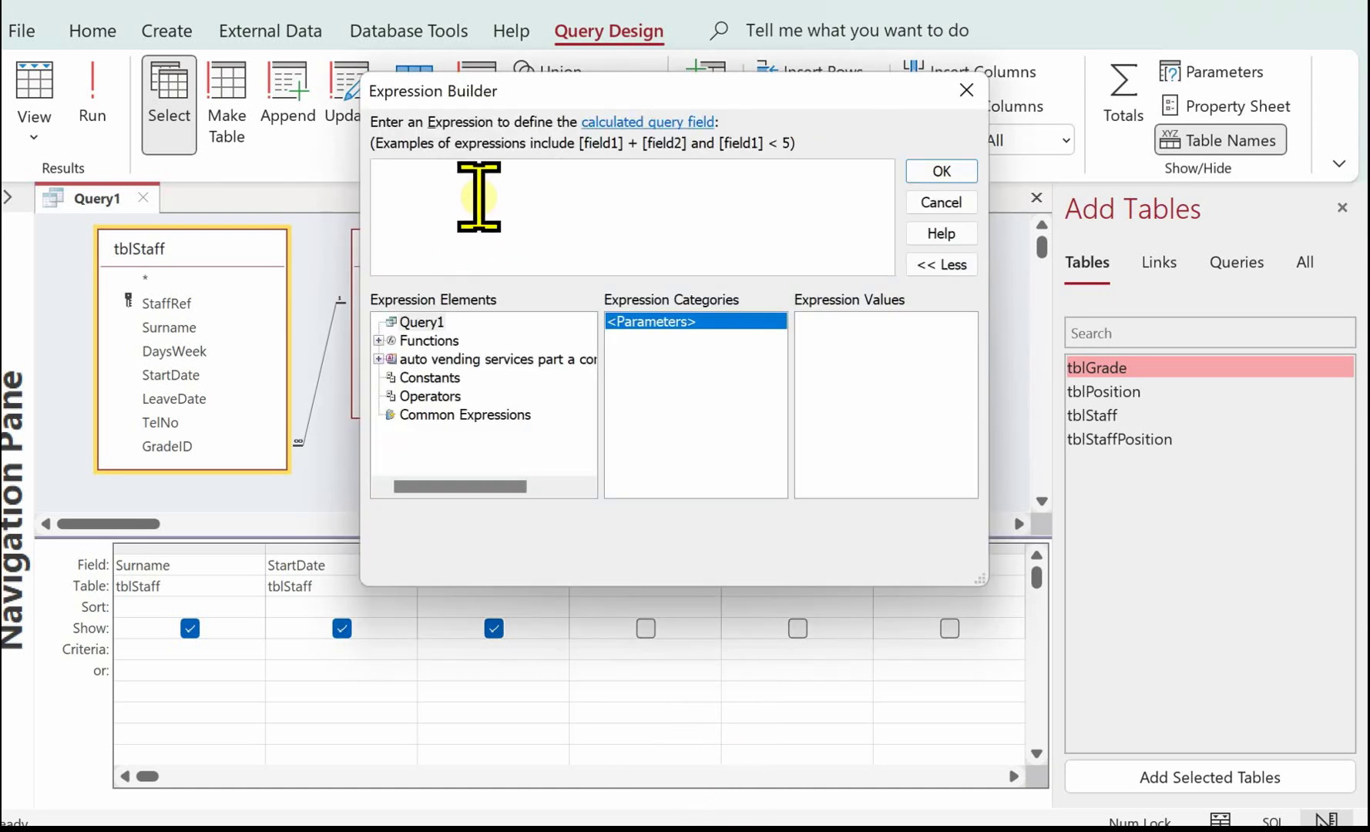
Enter the new field expression BonusCalc:iif(WorkedYears>2,1000,200)
{"action": "type", "text": "BonusCalc"}
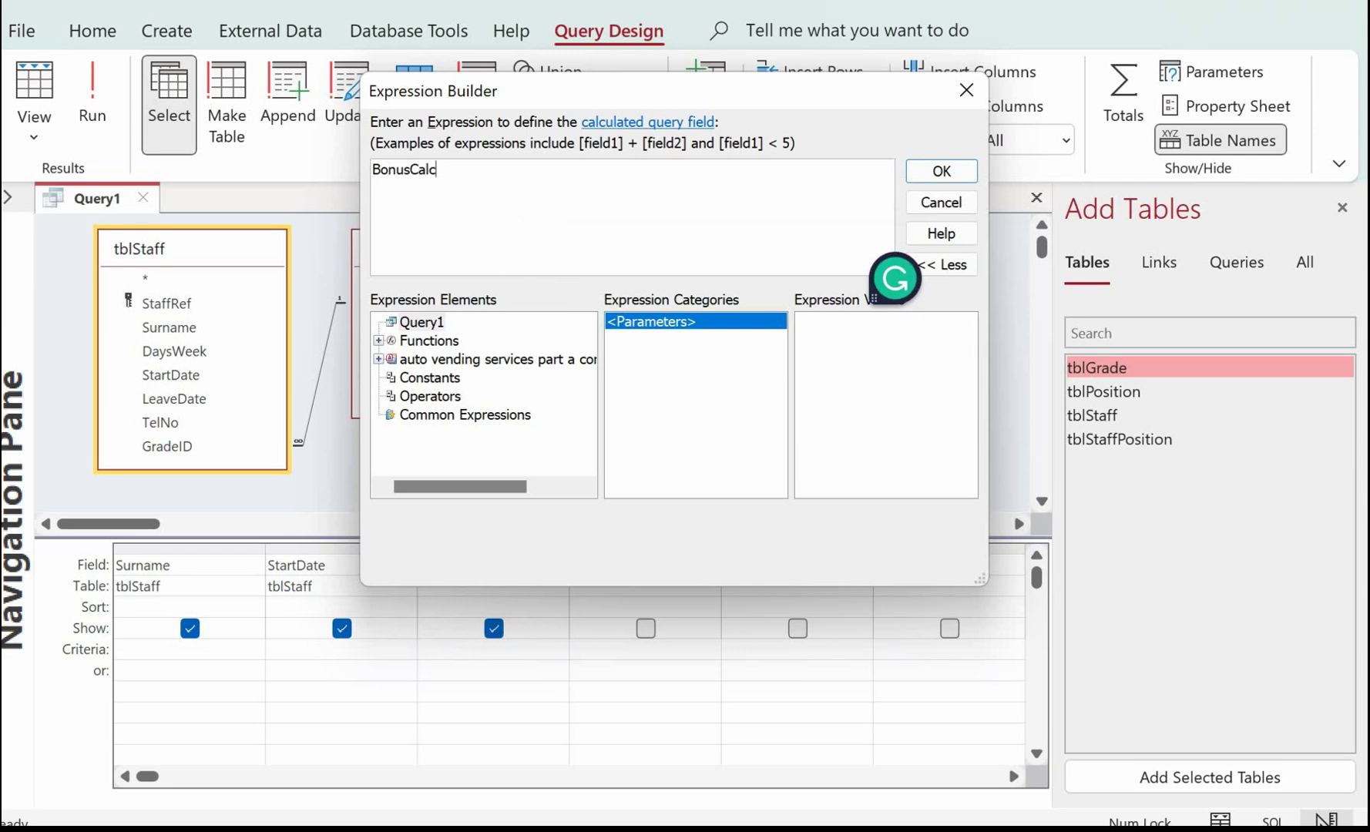
{"action": "type", "text": ":iif("}
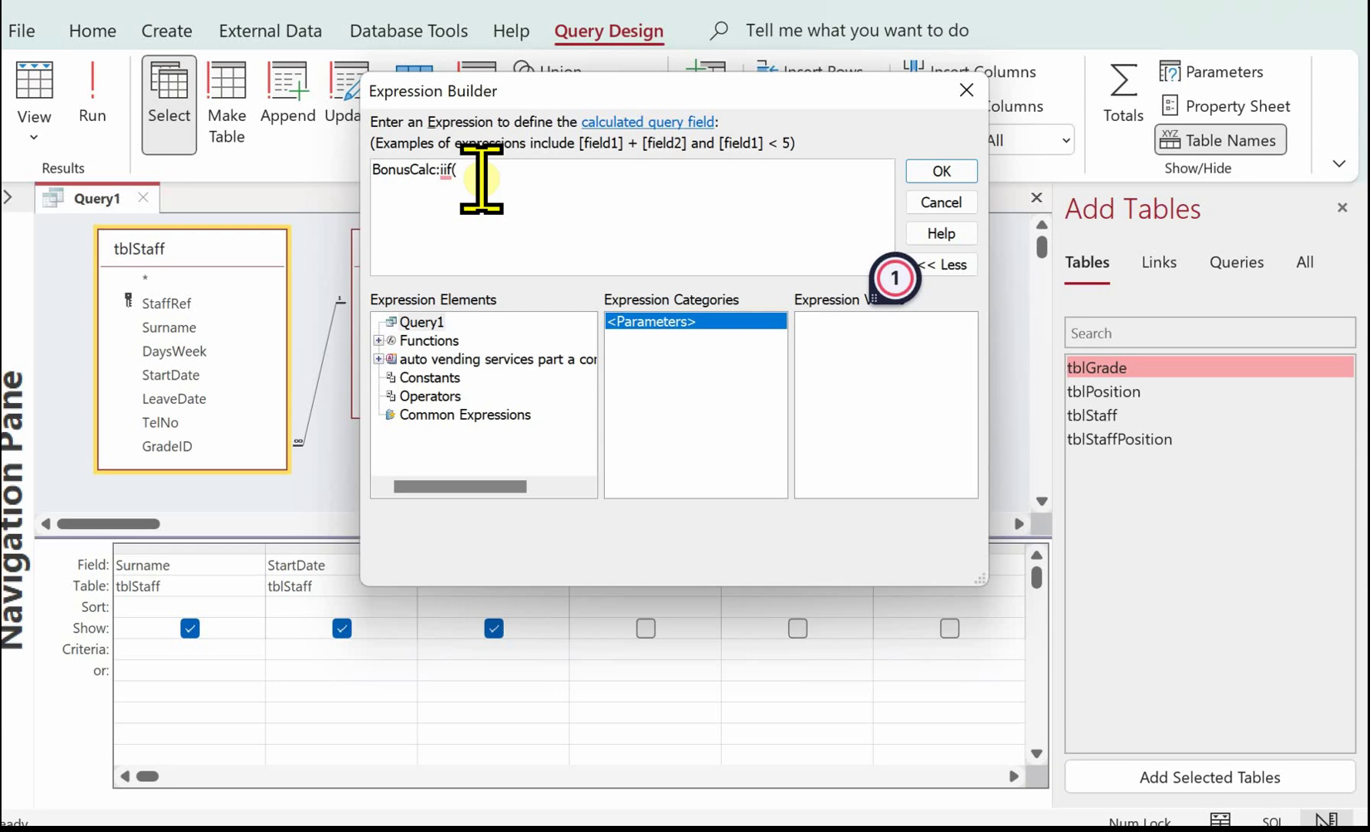
{"action": "type", "text": "WorkedYears>2"}
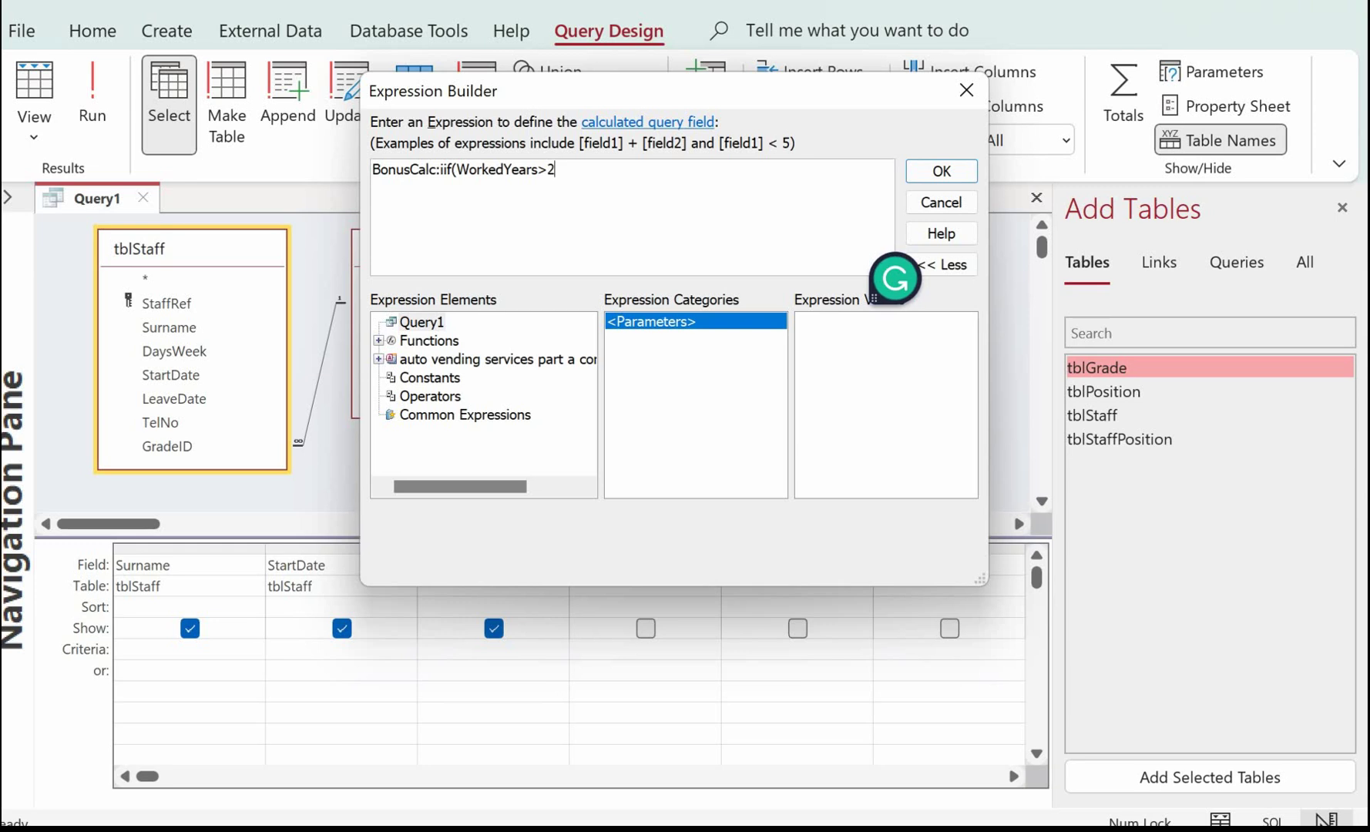
{"action": "type", "text": ",1000,"}
{"action": "type", "text": "200)"}
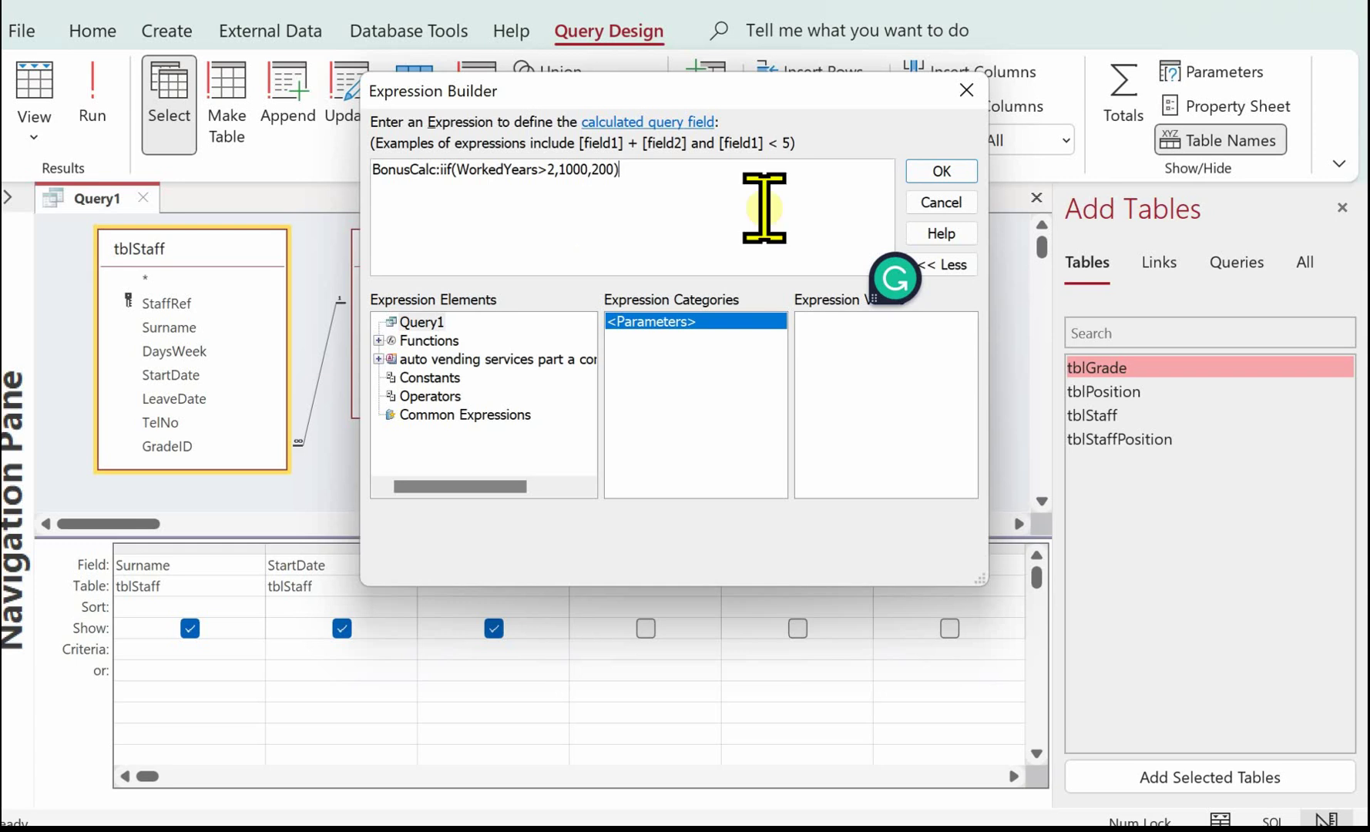
{"action": "left_click", "coordinate": [941, 171]}
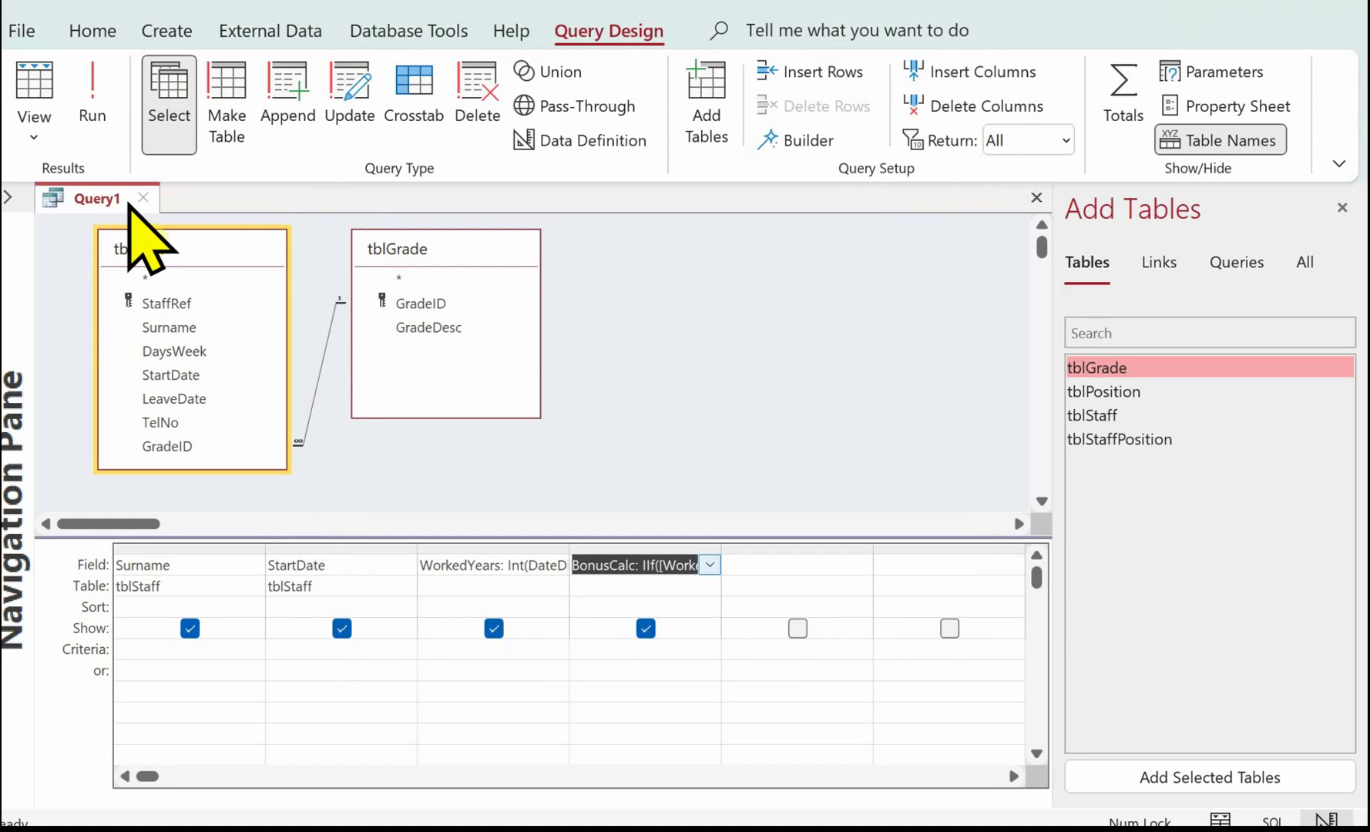
Run the query and widen the BonusCalc column to show its 1000 or 200 values
{"action": "left_click", "coordinate": [35, 104]}
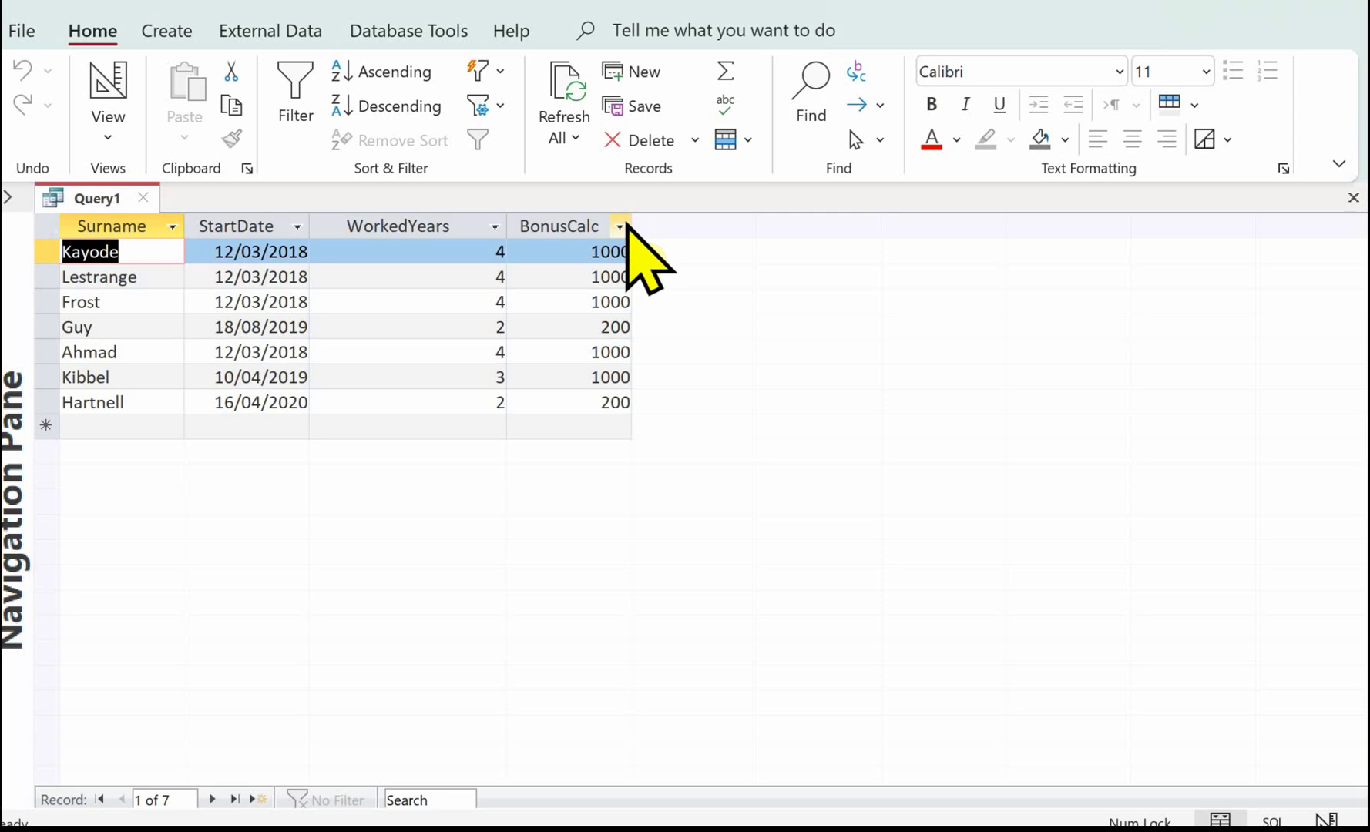
{"action": "left_click_drag", "start_coordinate": [633, 221], "coordinate": [666, 221]}
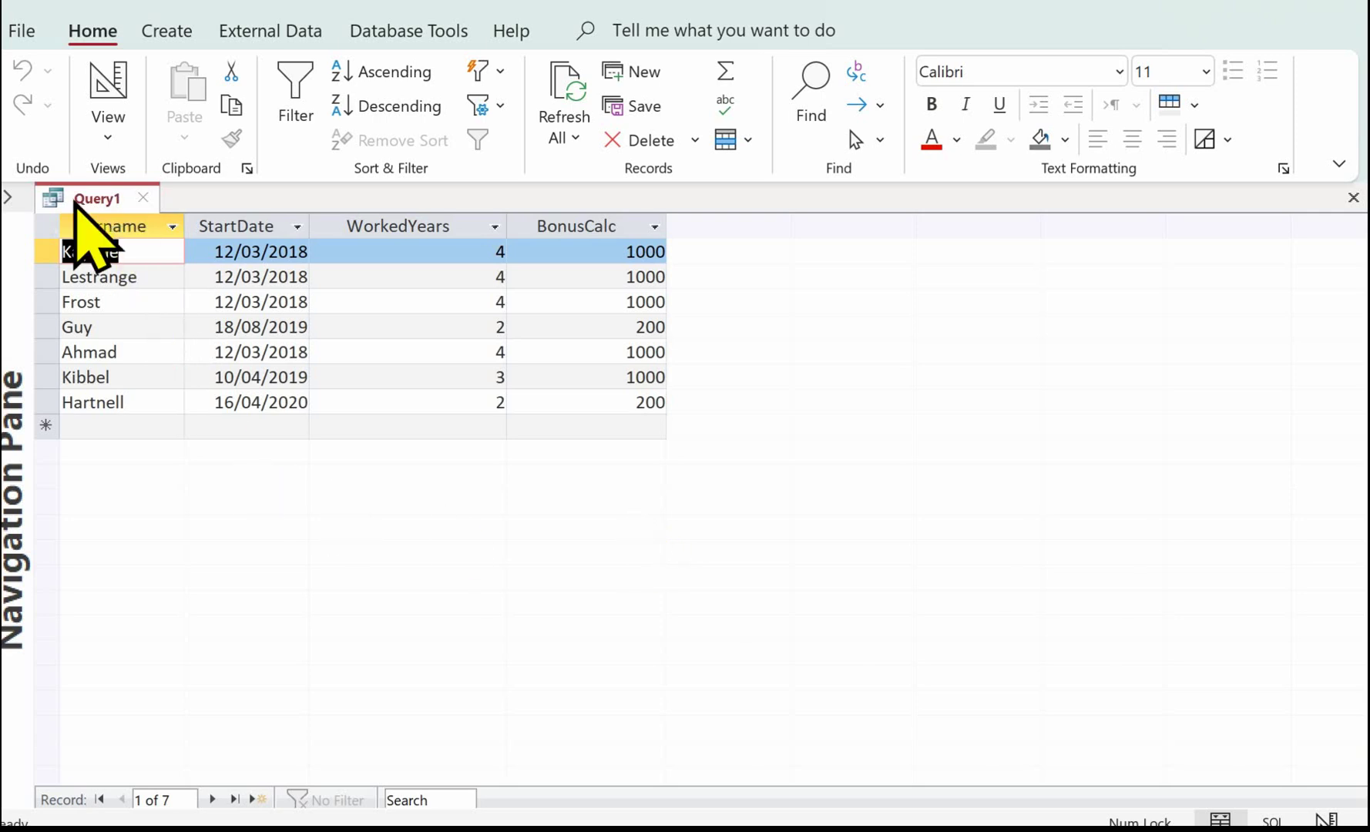
Save the query as qryBonusCalc and return to design view
{"action": "right_click", "coordinate": [99, 198]}
{"action": "left_click", "coordinate": [190, 222]}
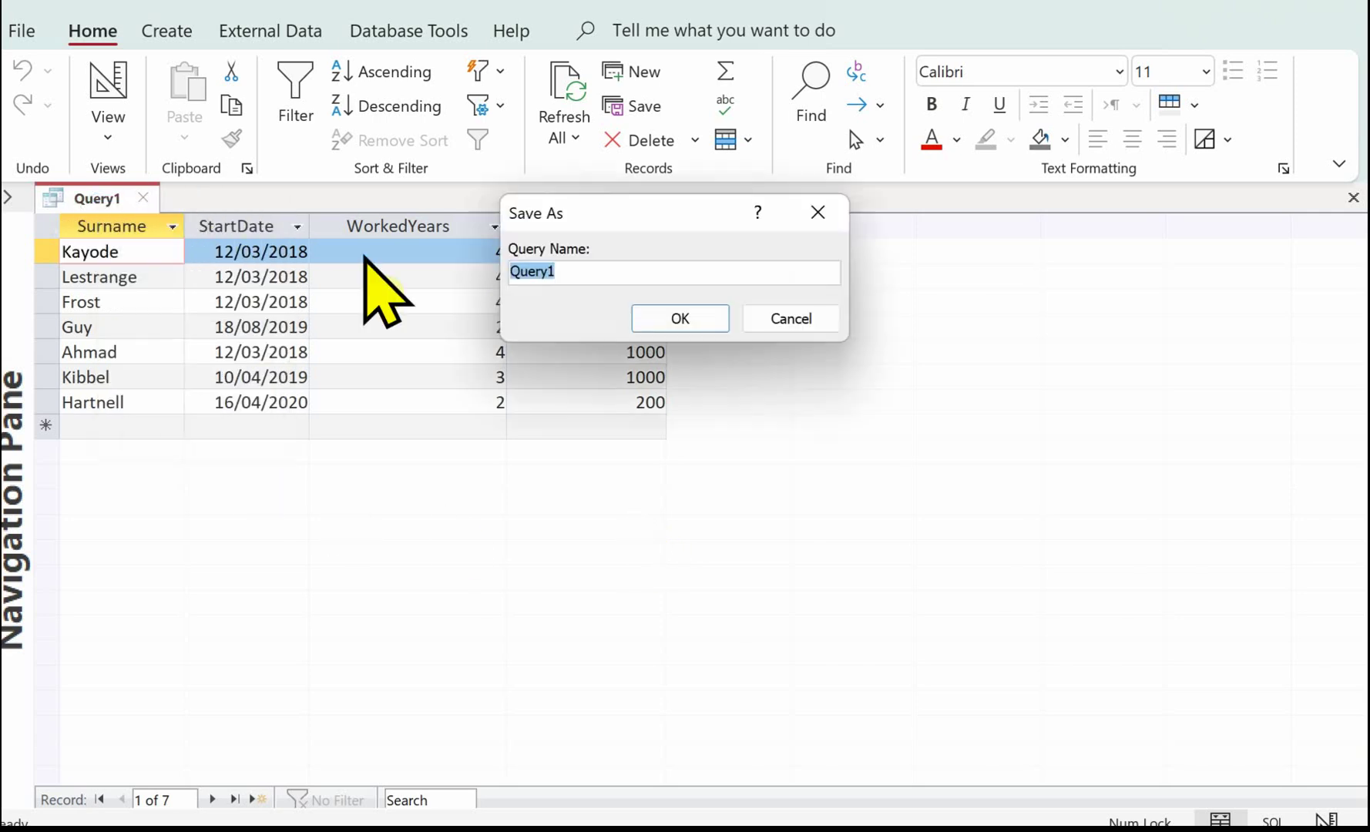
{"action": "key", "text": "BackSpace"}
{"action": "type", "text": "q"}
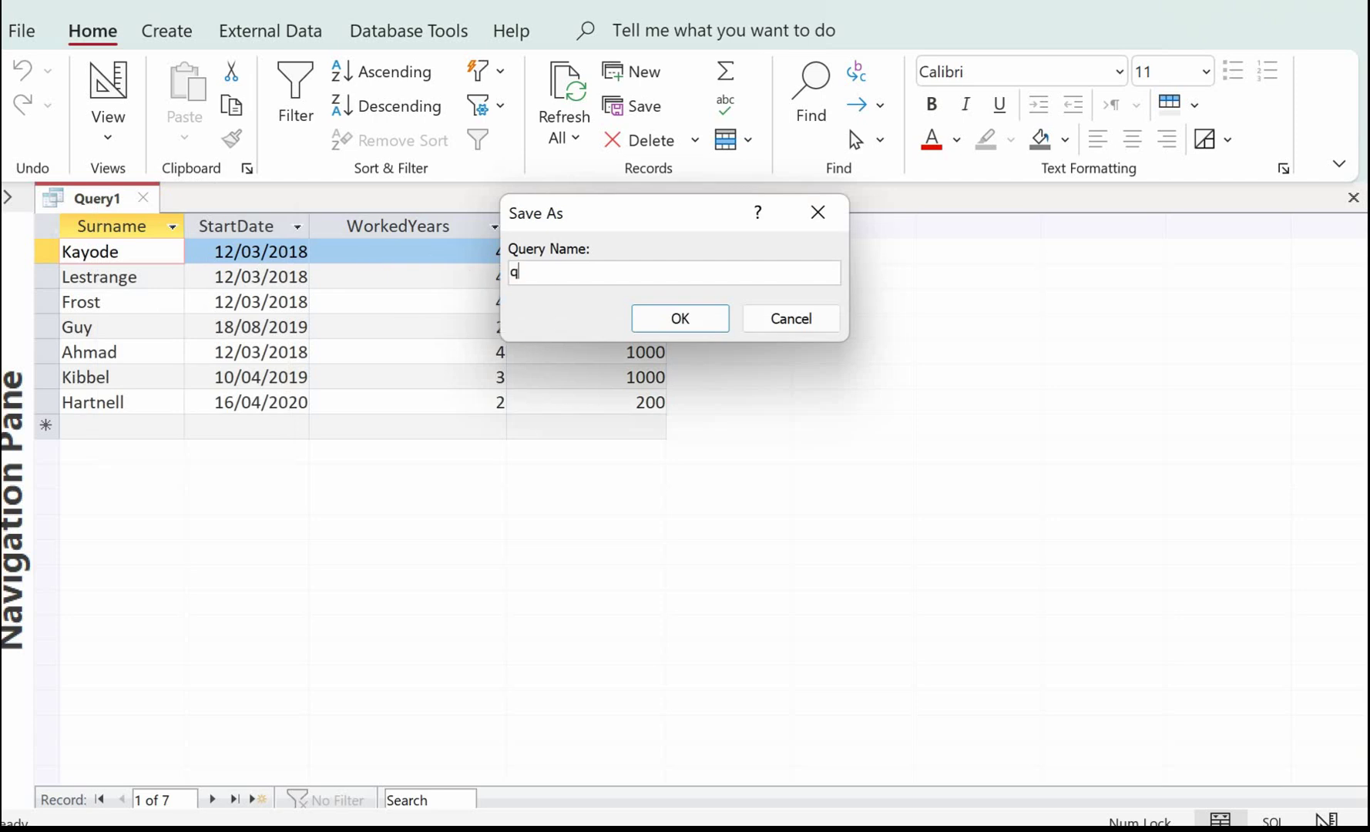
{"action": "type", "text": "ryBonusCalc"}
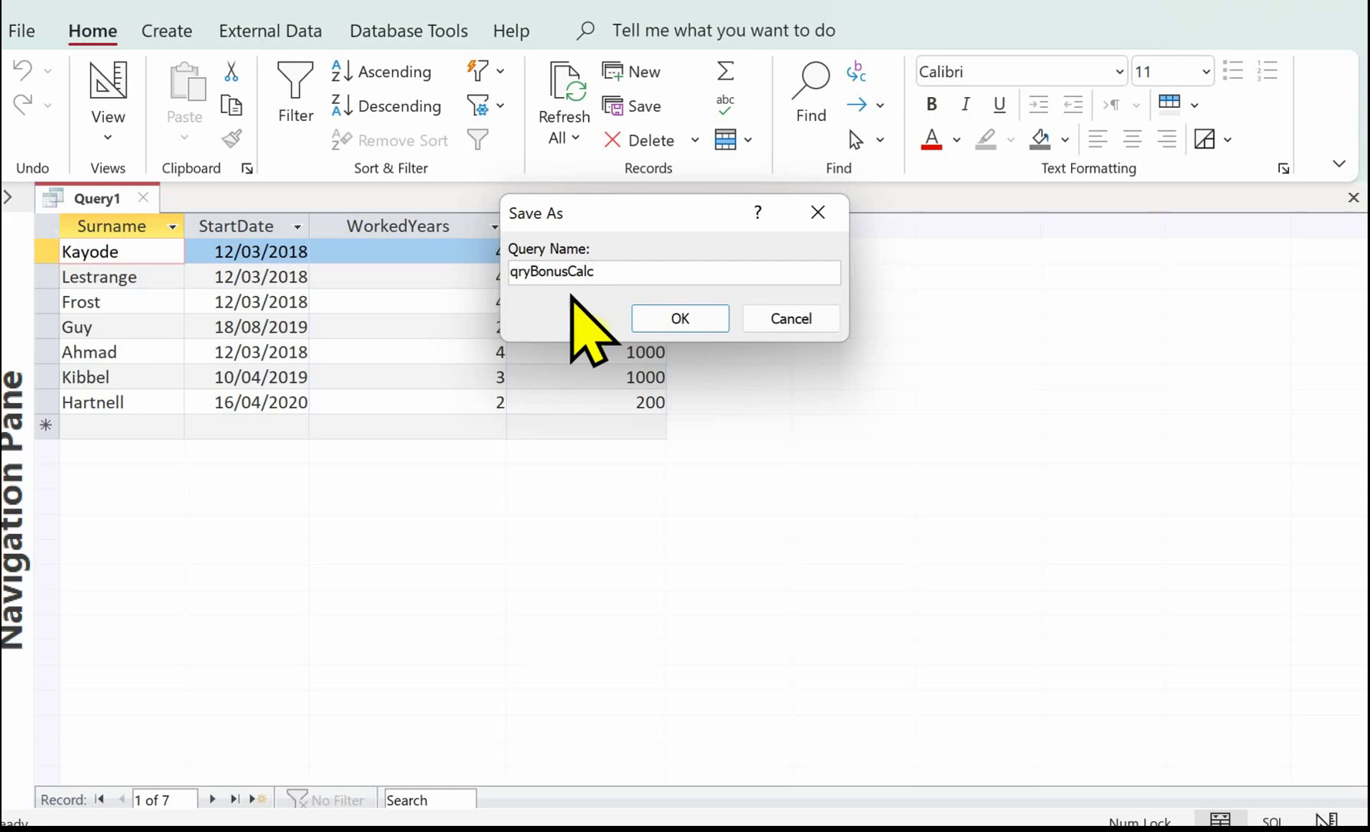
{"action": "left_click", "coordinate": [680, 319]}
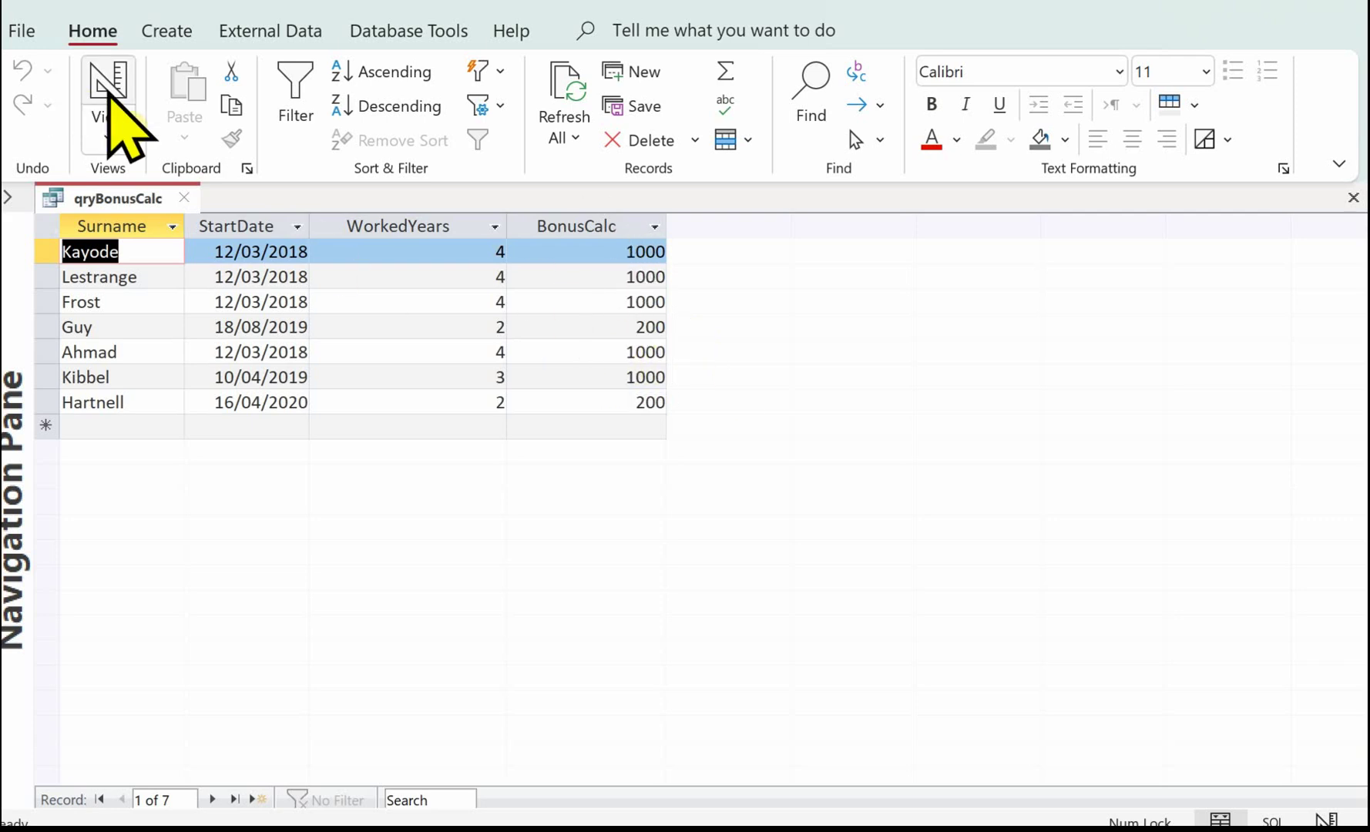
{"action": "left_click", "coordinate": [103, 82]}
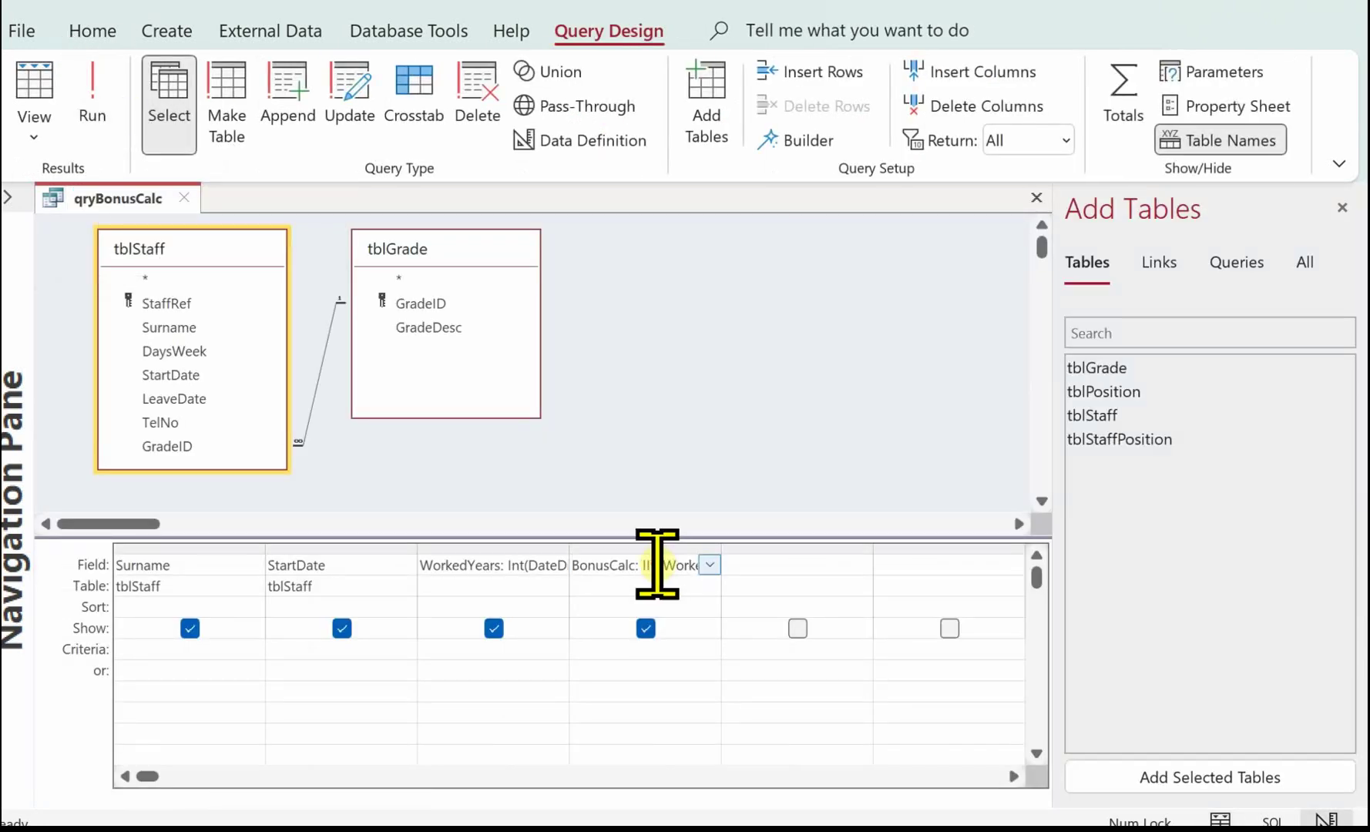
Set the BonusCalc field's Format property to Currency in the Property Sheet
{"action": "left_click", "coordinate": [1225, 110]}
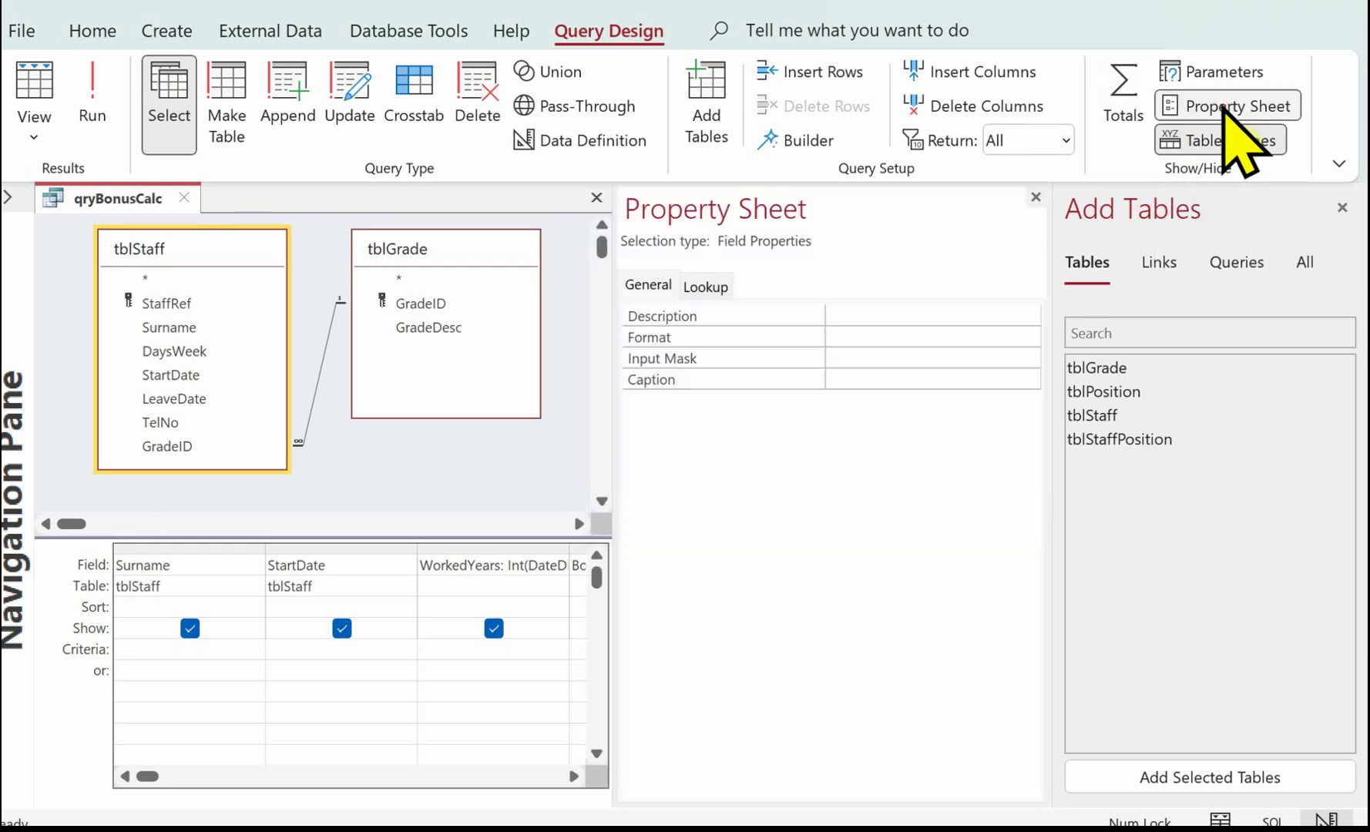
{"action": "left_click", "coordinate": [1342, 208]}
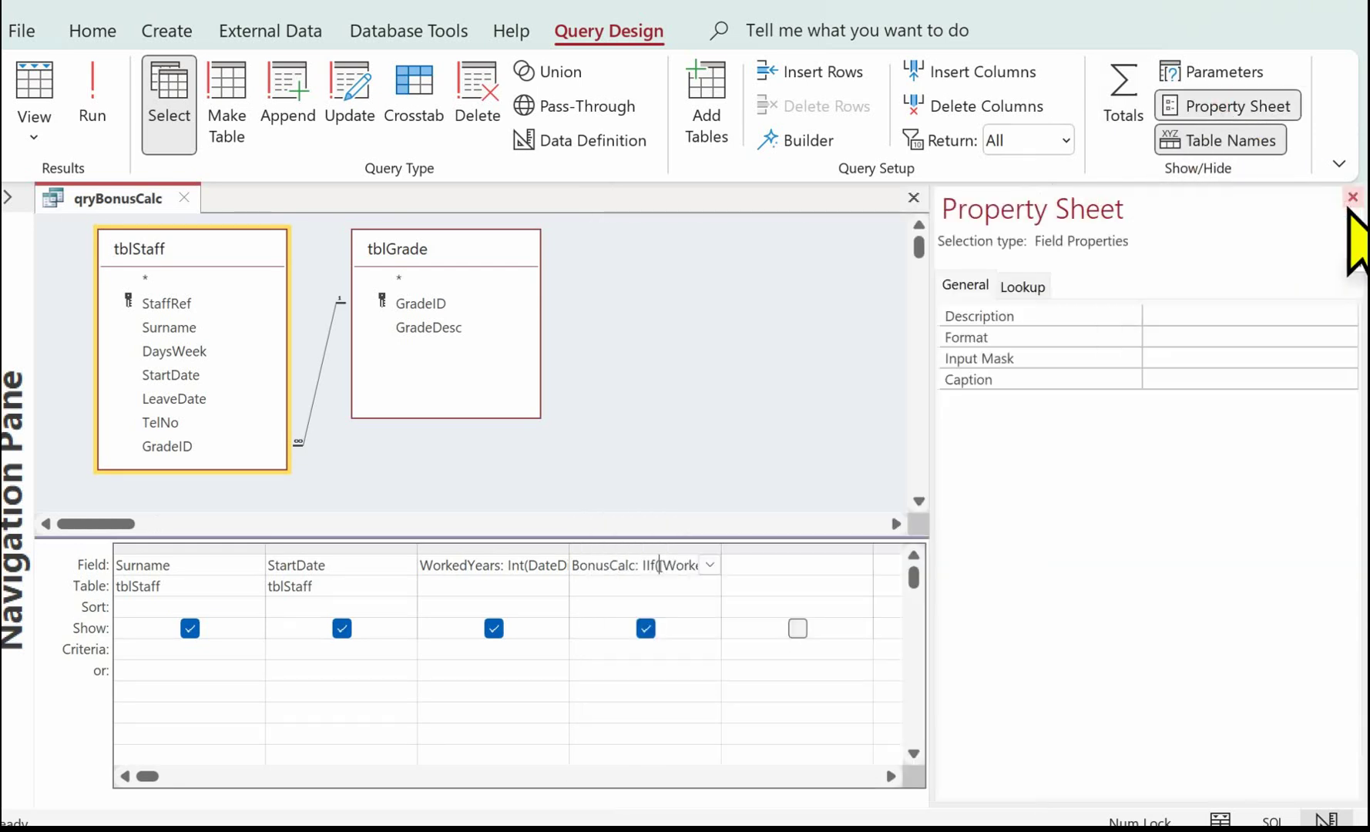
{"action": "left_click", "coordinate": [1223, 332]}
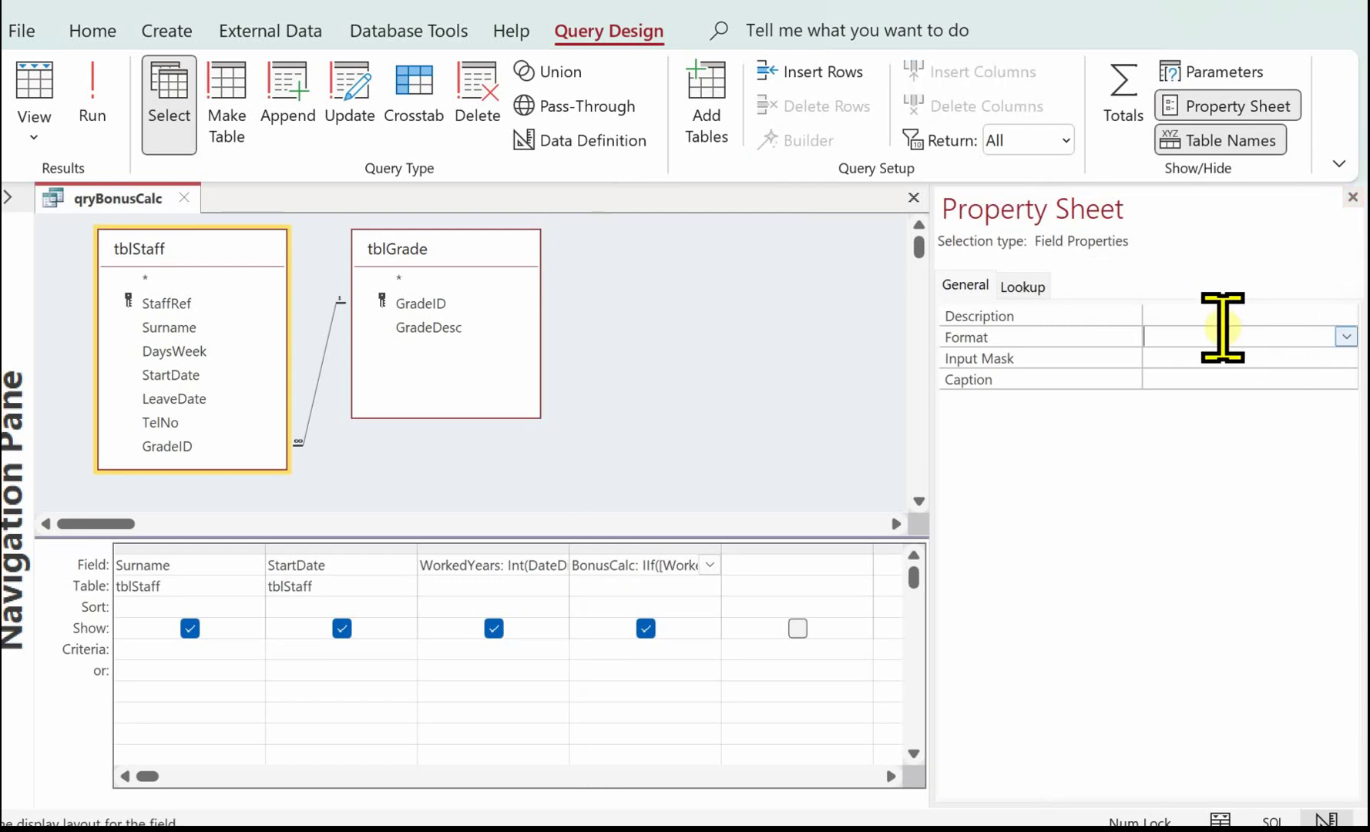
{"action": "left_click", "coordinate": [1346, 337]}
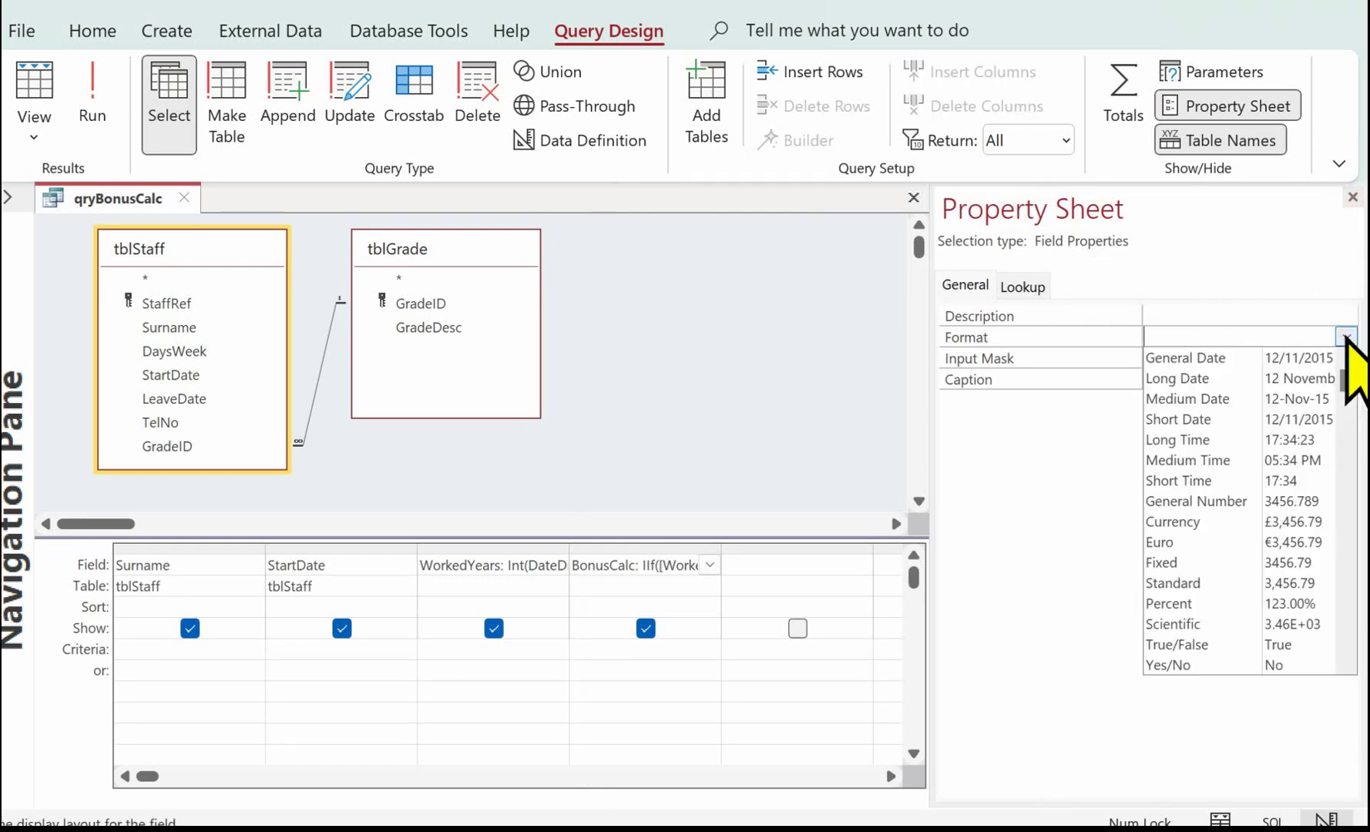
{"action": "left_click", "coordinate": [1226, 527]}
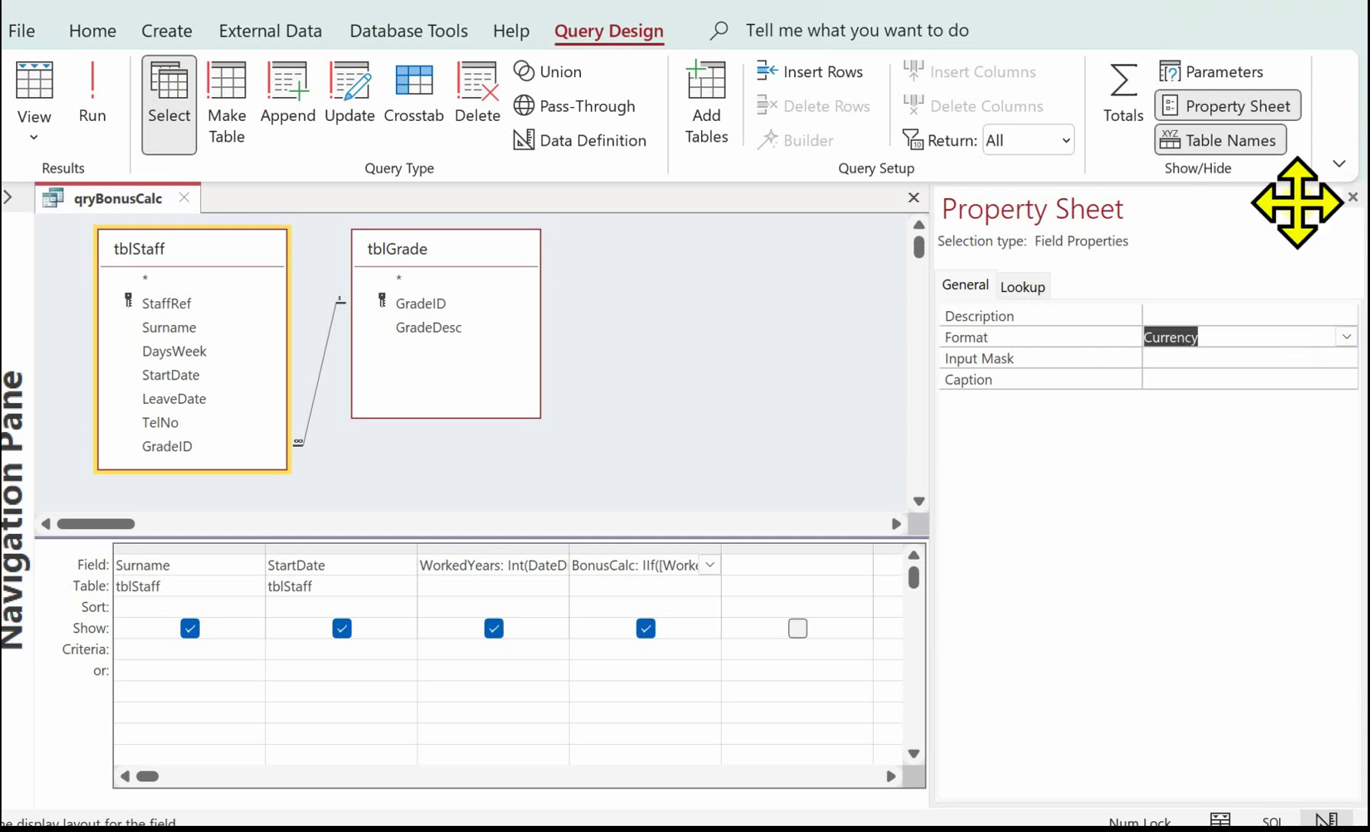
{"action": "left_click", "coordinate": [1353, 198]}
{"action": "left_click", "coordinate": [767, 584]}
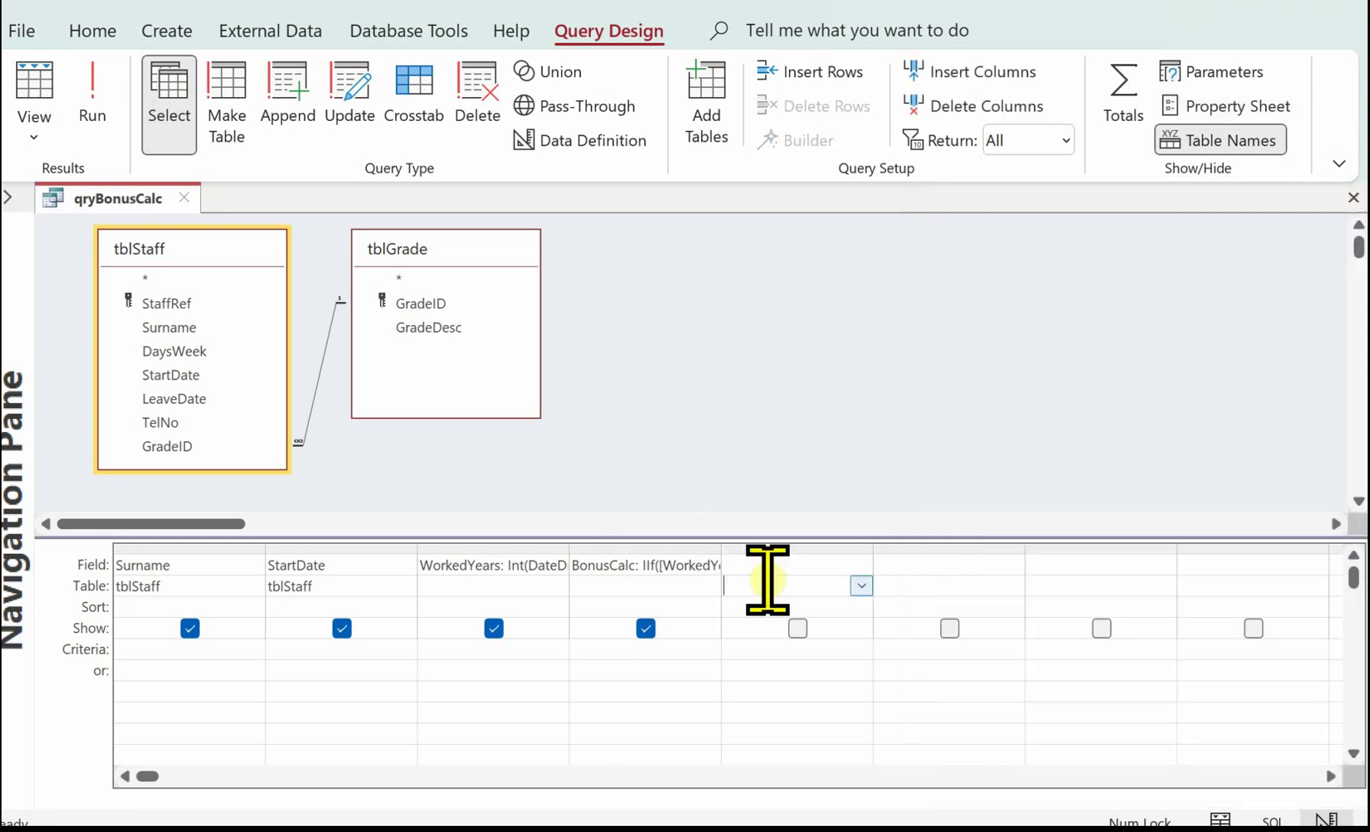
Add LeaveDate from tblStaff to the fifth grid column with criteria Is Null
{"action": "left_click", "coordinate": [747, 561]}
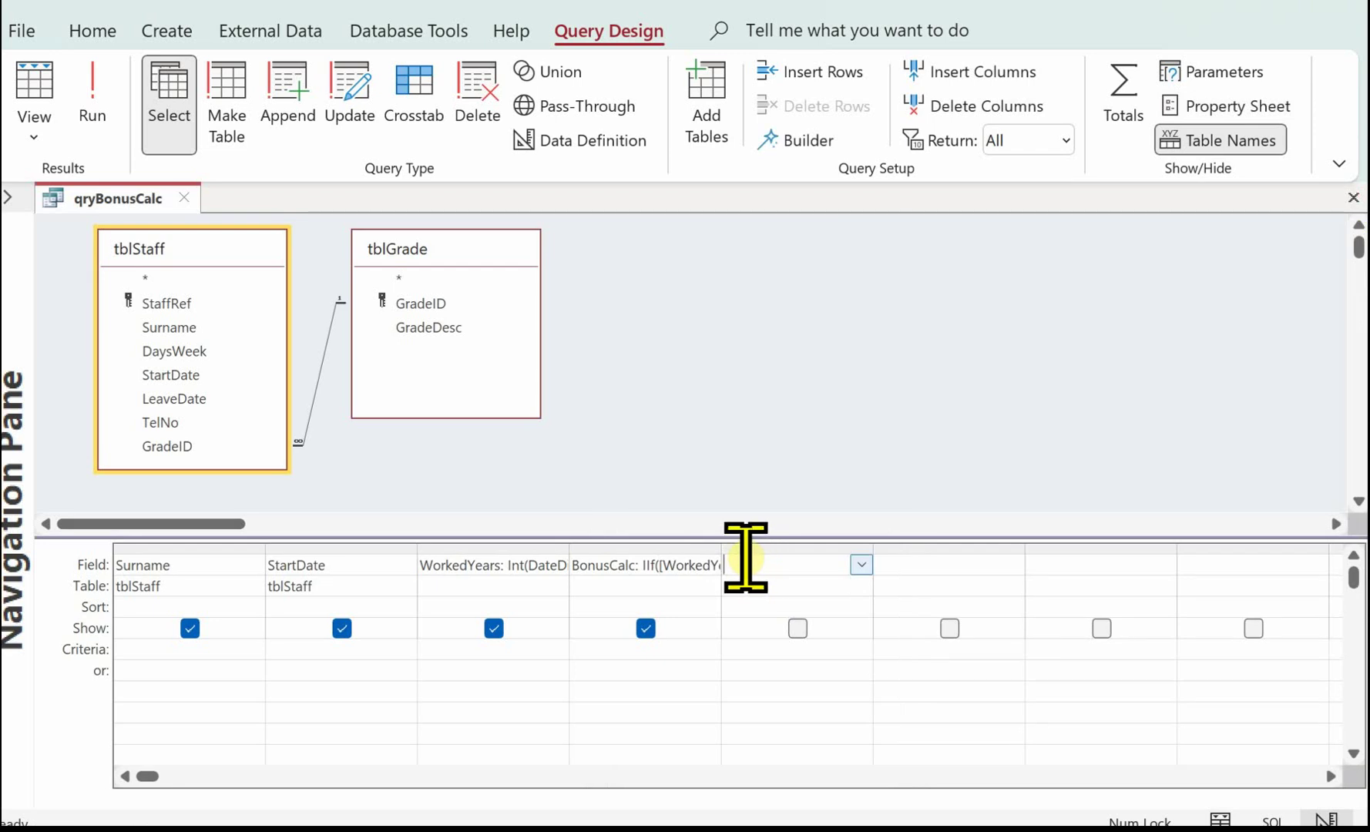
{"action": "left_click", "coordinate": [195, 400]}
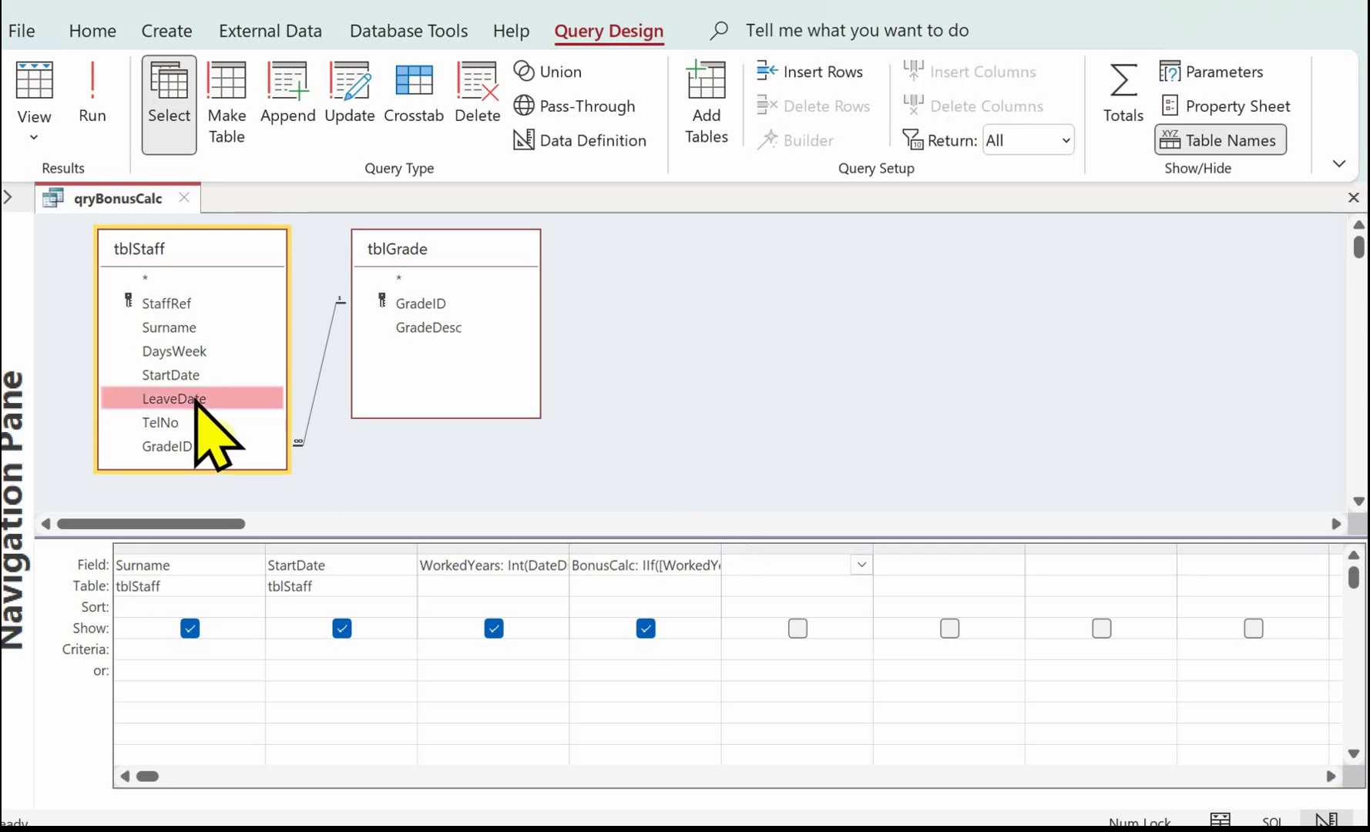
{"action": "double_click", "coordinate": [195, 400]}
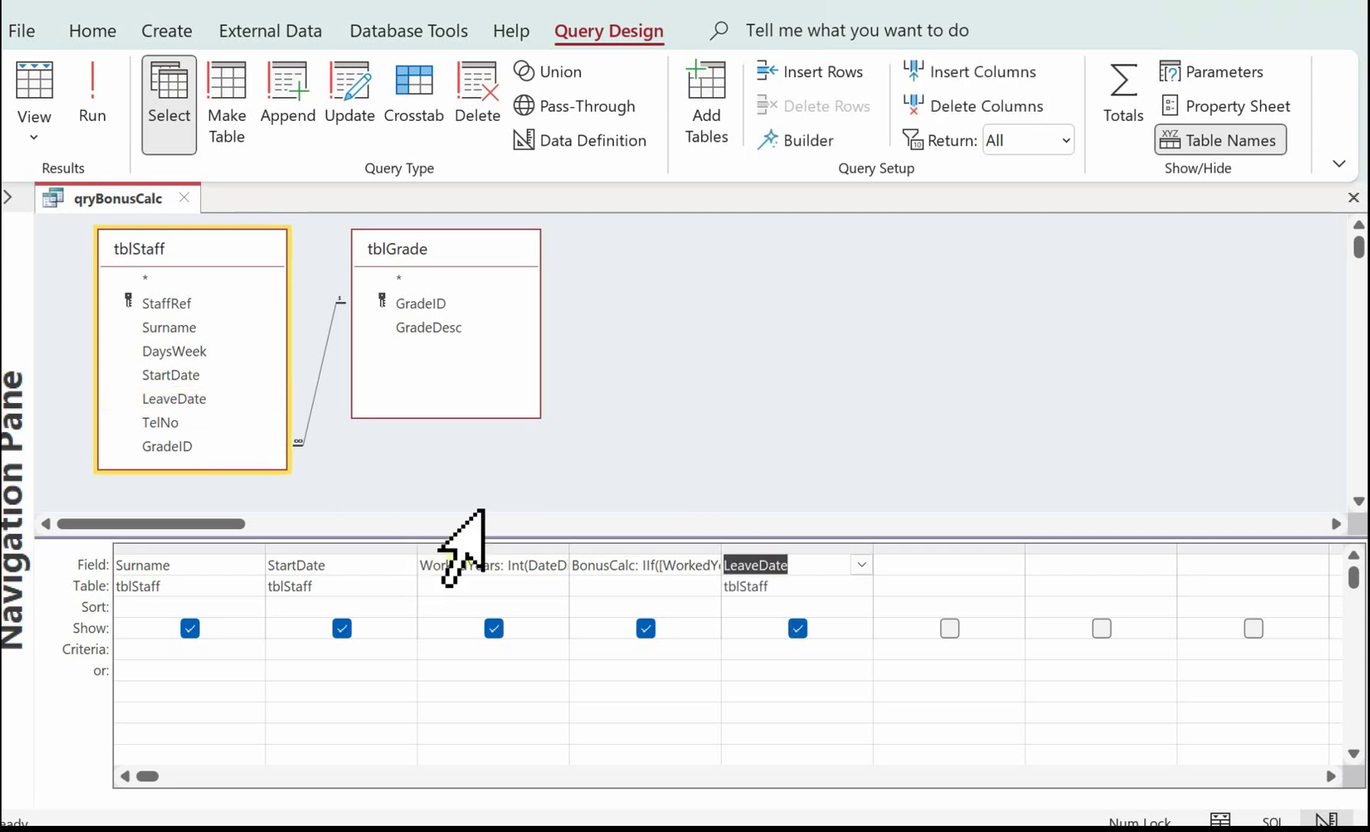
{"action": "left_click", "coordinate": [748, 668]}
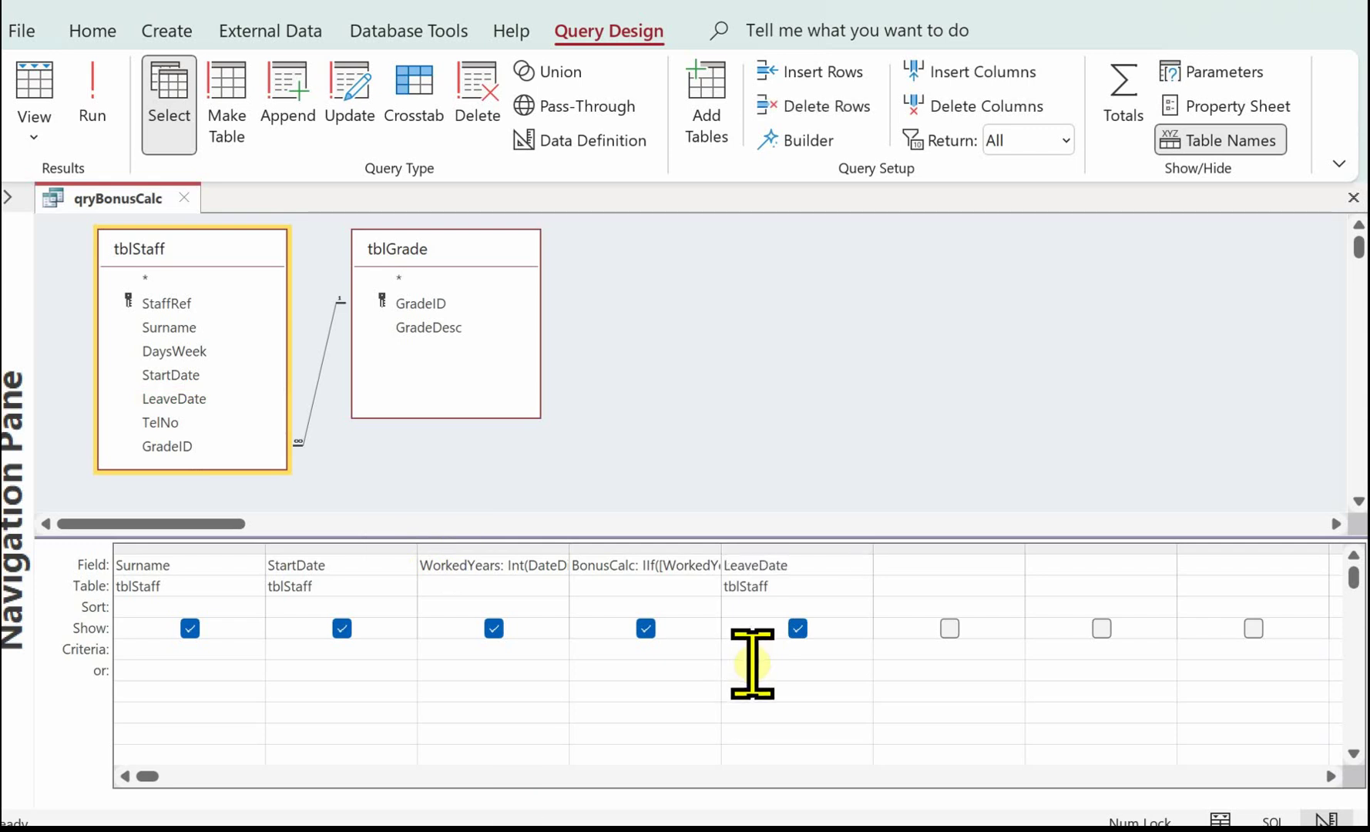
{"action": "left_click", "coordinate": [748, 651]}
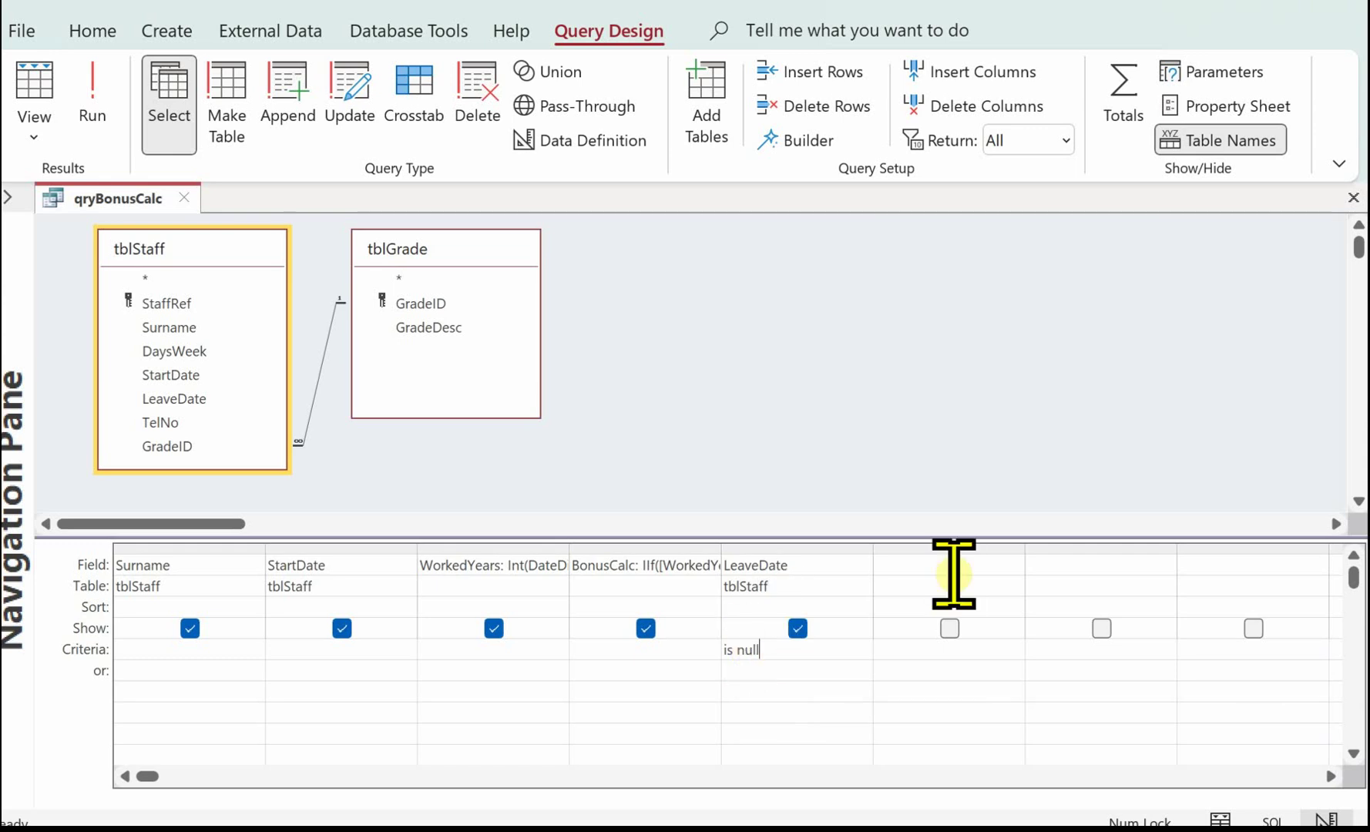
{"action": "left_click", "coordinate": [896, 562]}
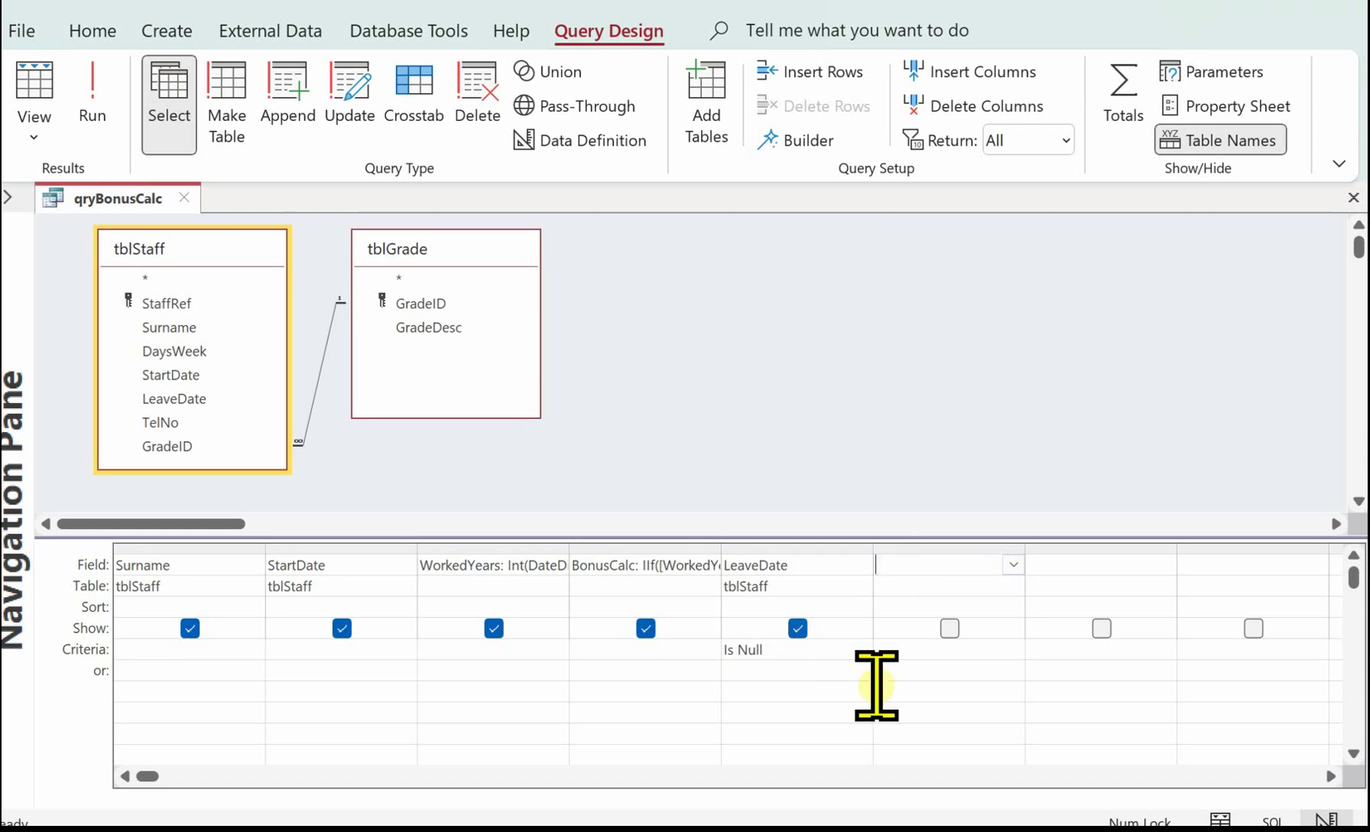
Add GradeDesc from tblGrade with criteria 'Excellent', then run the query
{"action": "double_click", "coordinate": [453, 328]}
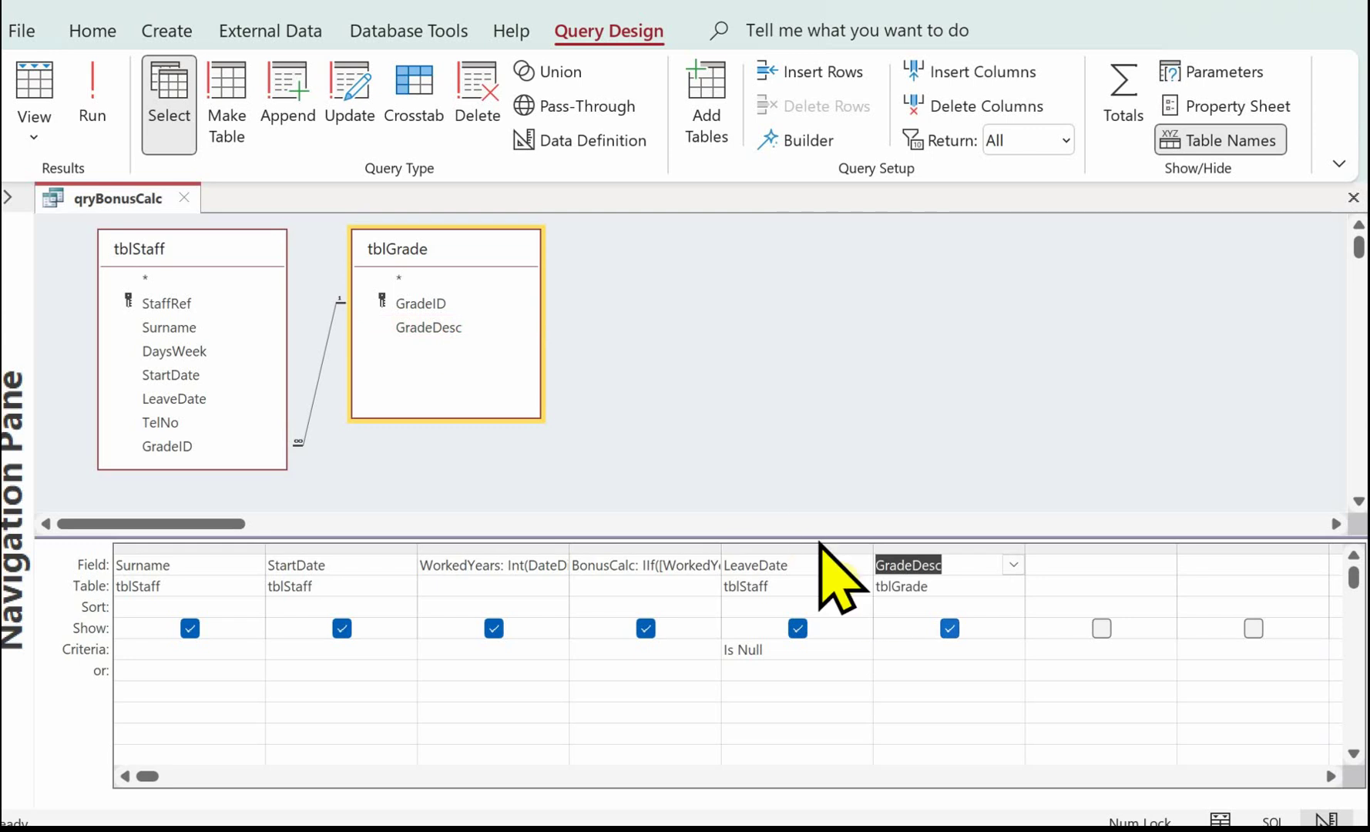
{"action": "left_click", "coordinate": [913, 630]}
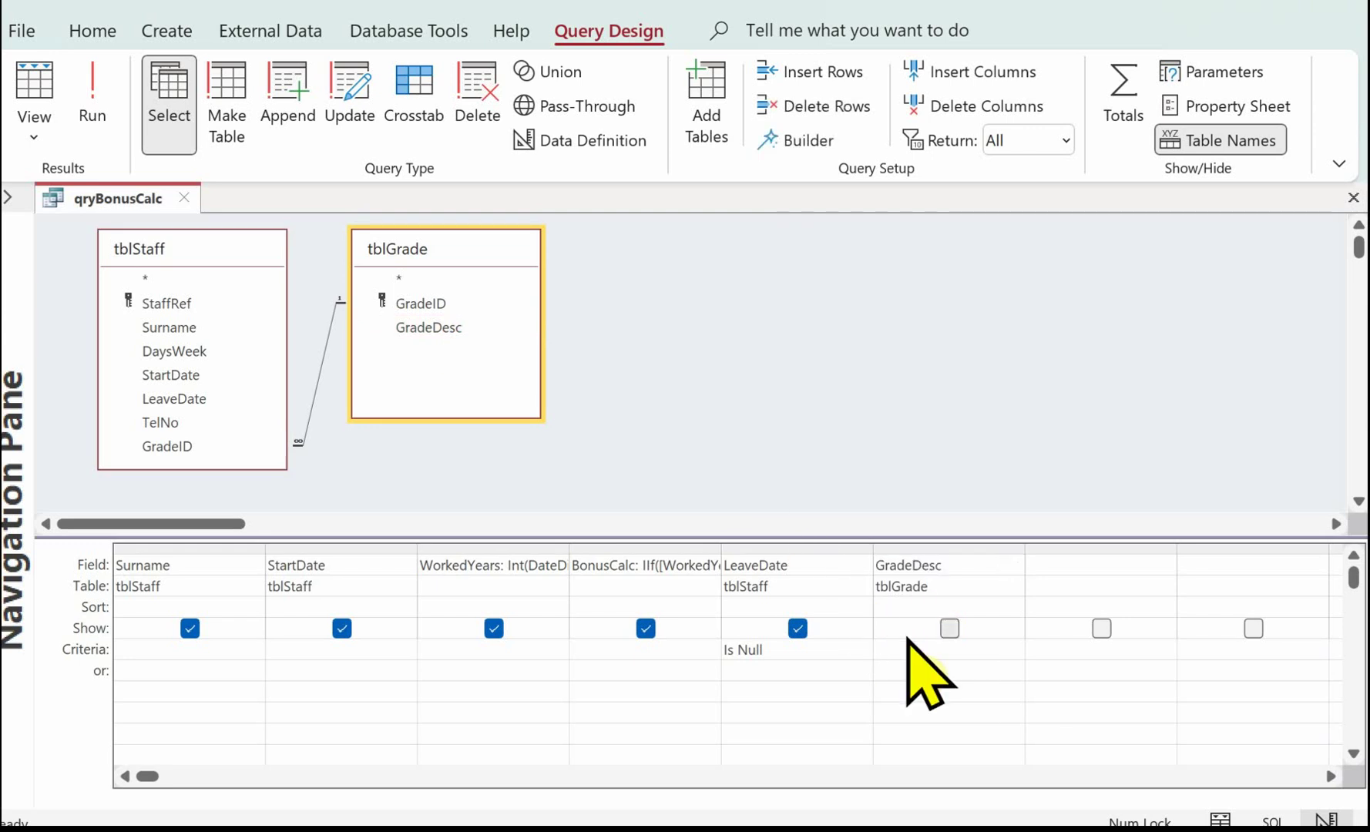
{"action": "left_click", "coordinate": [910, 642]}
{"action": "type", "text": "Exce"}
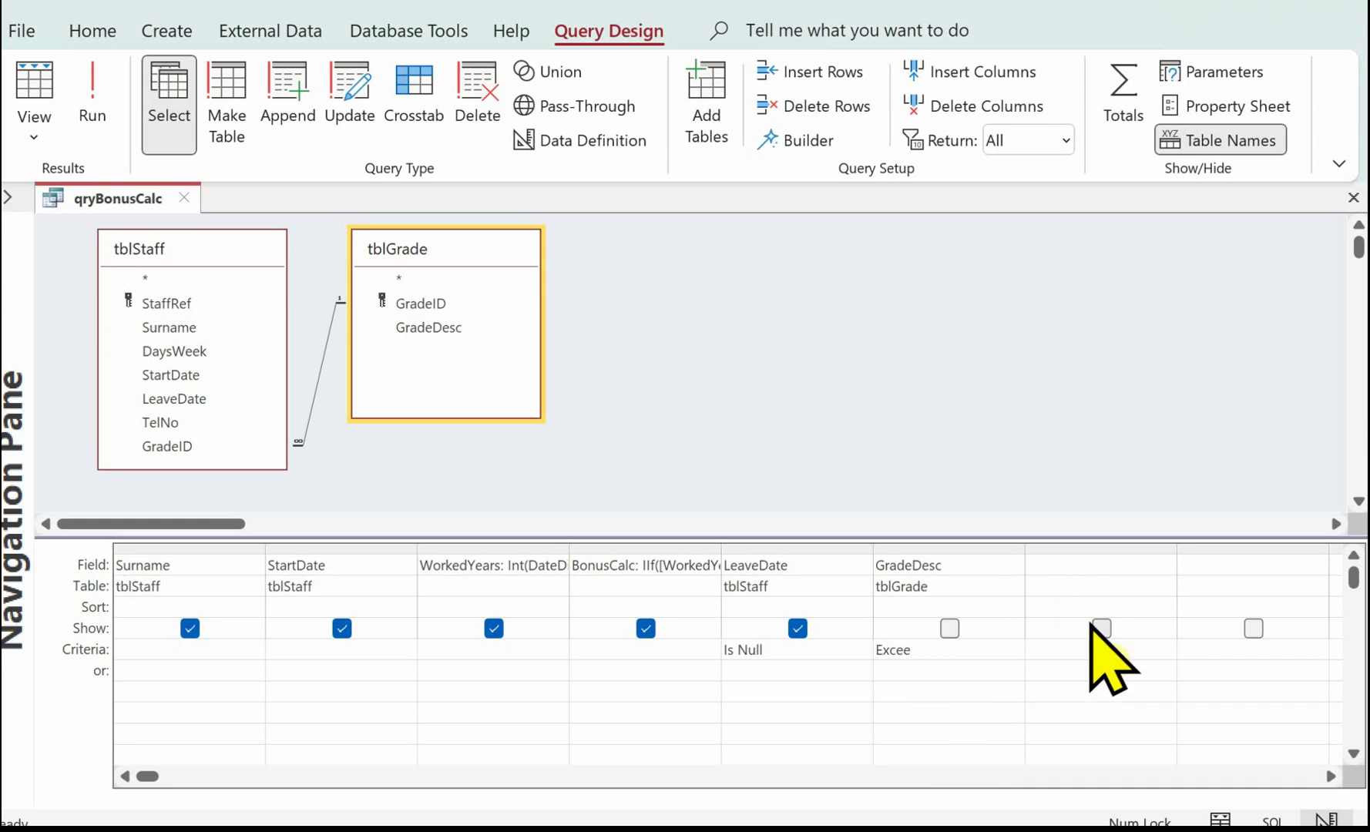
{"action": "type", "text": "llent"}
{"action": "left_click", "coordinate": [950, 629]}
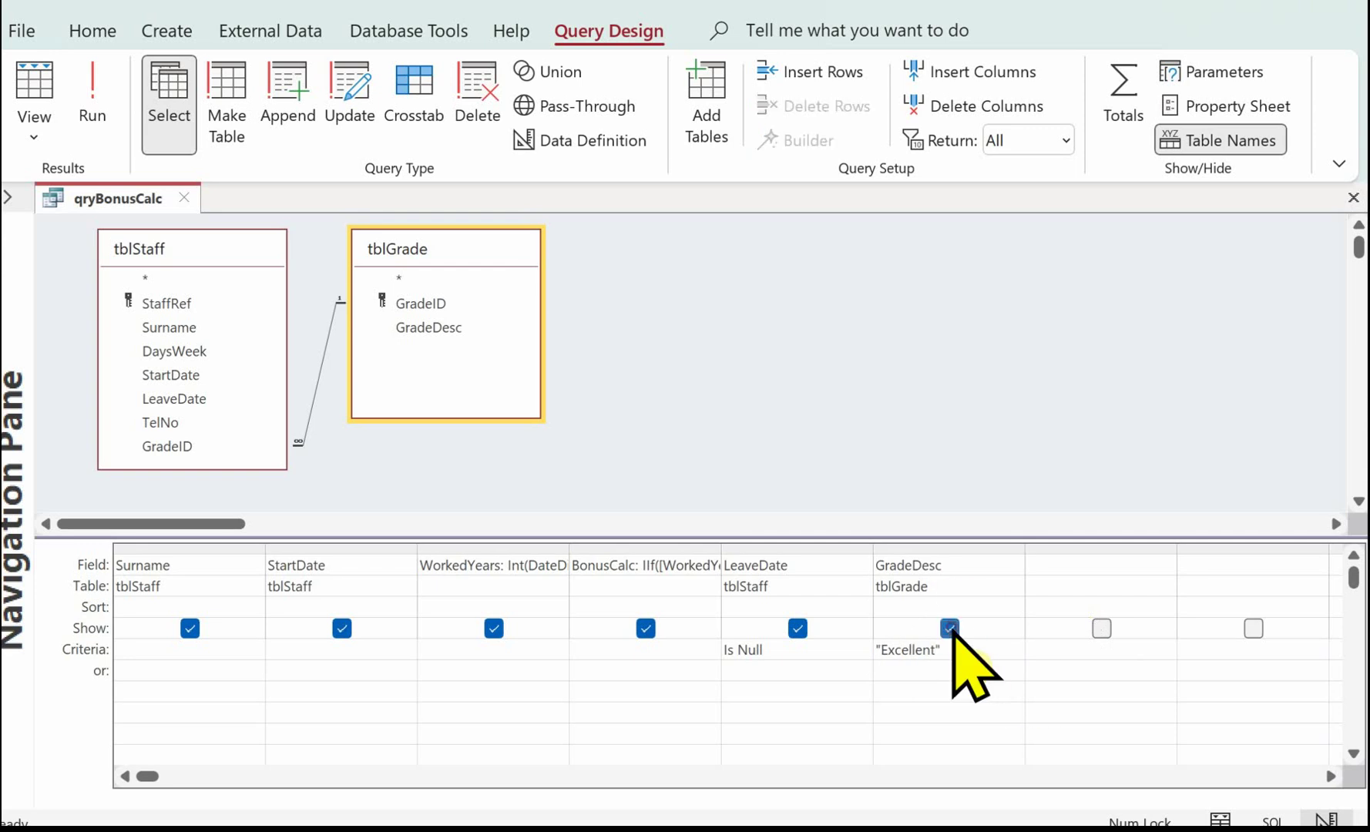
{"action": "left_click", "coordinate": [21, 89]}
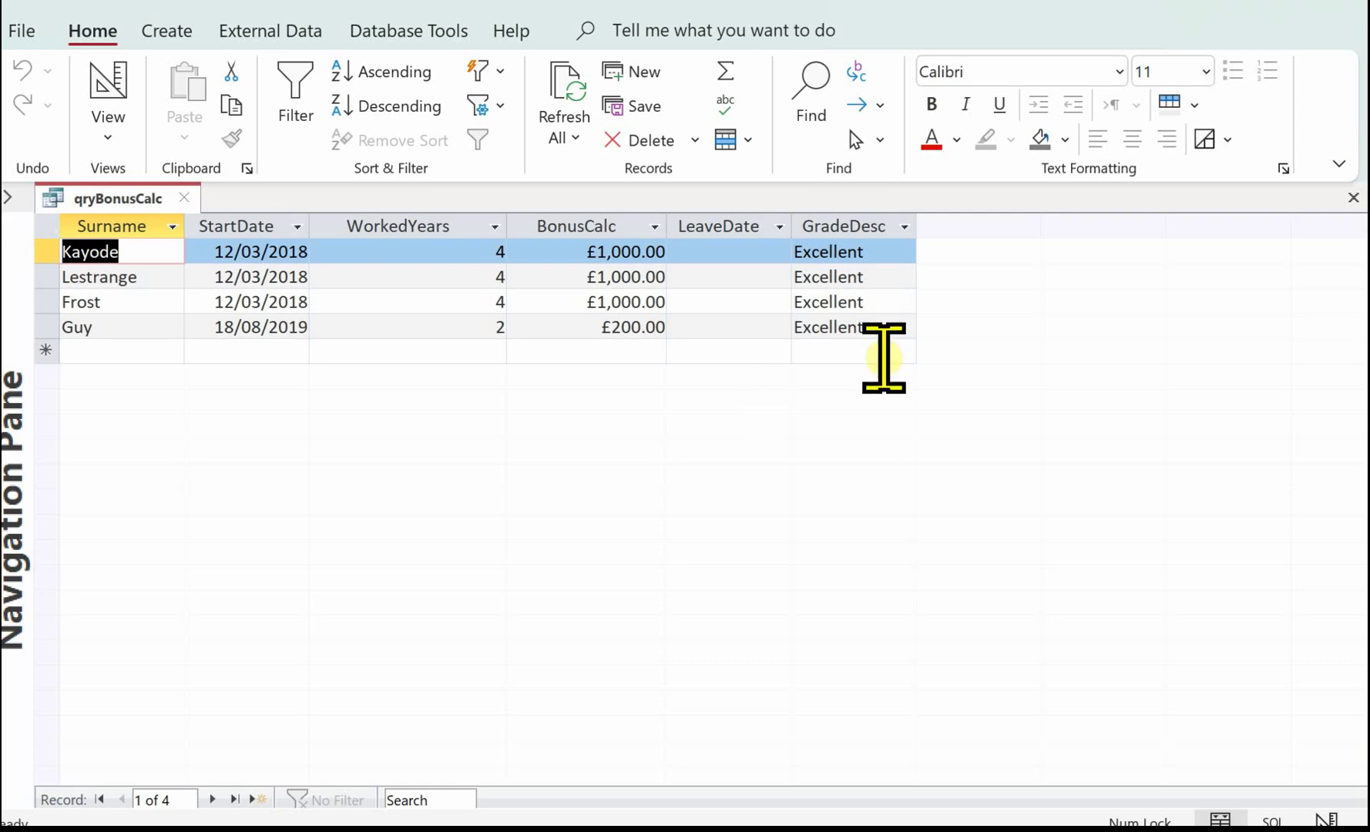
After reviewing the four Excellent-grade staff, switch qryBonusCalc back to Design View
{"action": "left_click", "coordinate": [104, 81]}
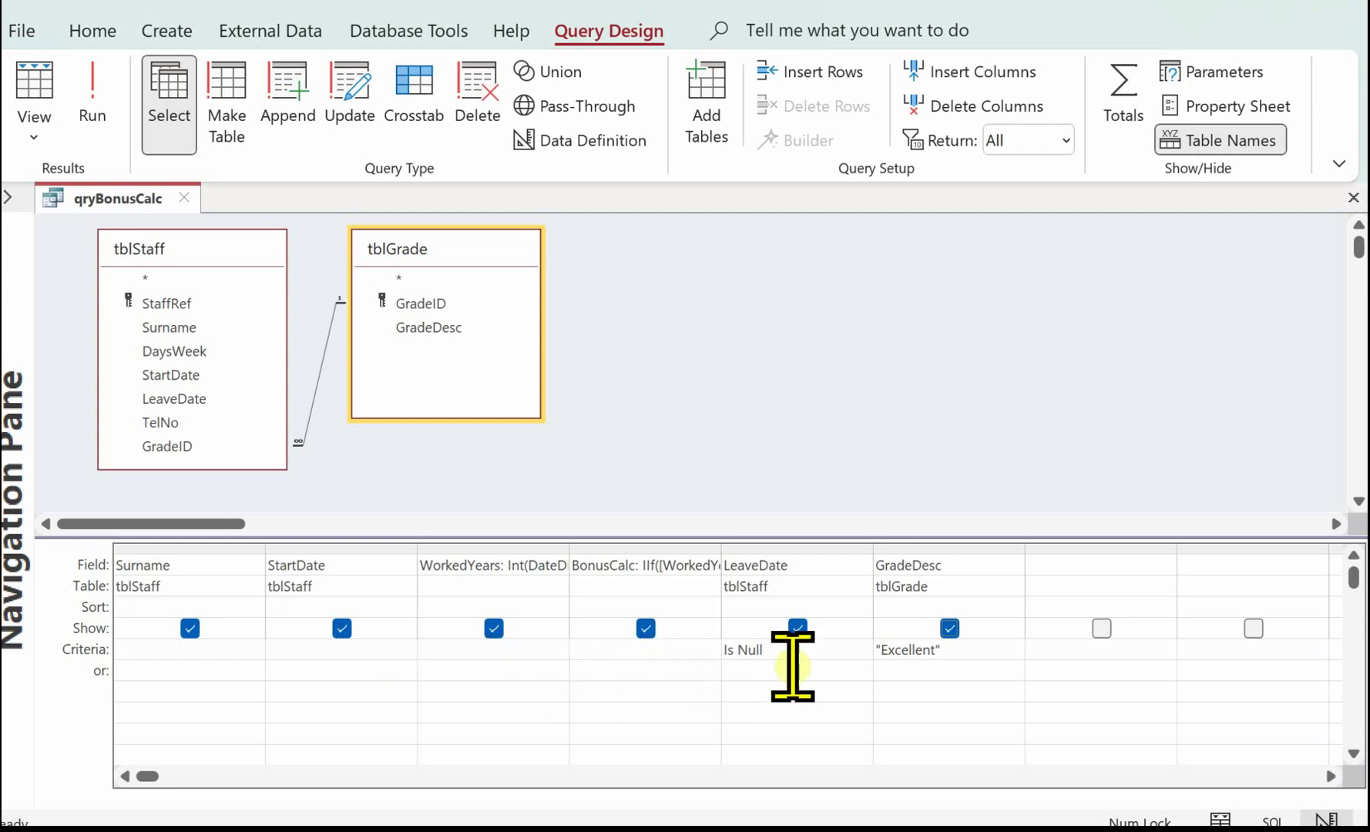
Untick Show for LeaveDate and GradeDesc, then view the datasheet results
{"action": "left_click", "coordinate": [796, 629]}
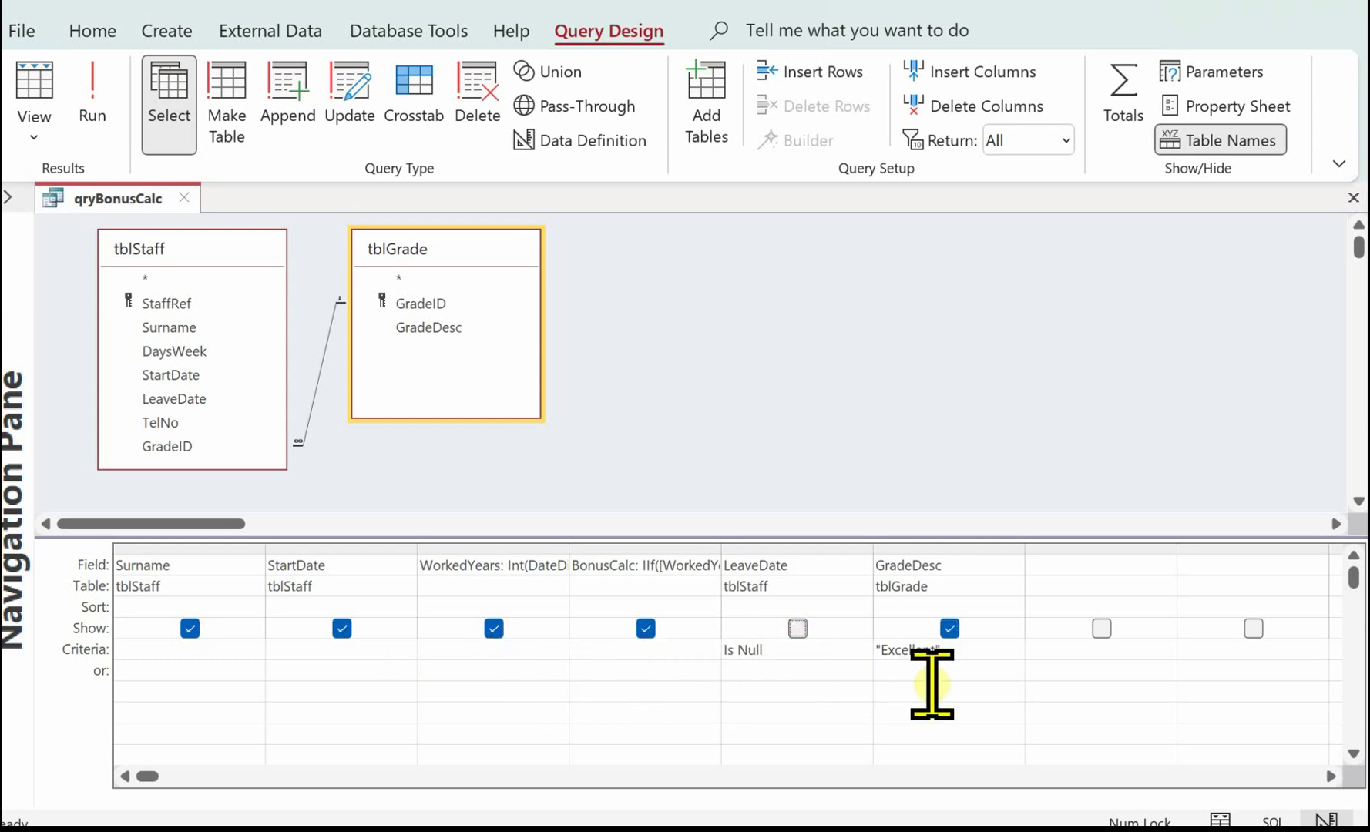
{"action": "left_click", "coordinate": [950, 628]}
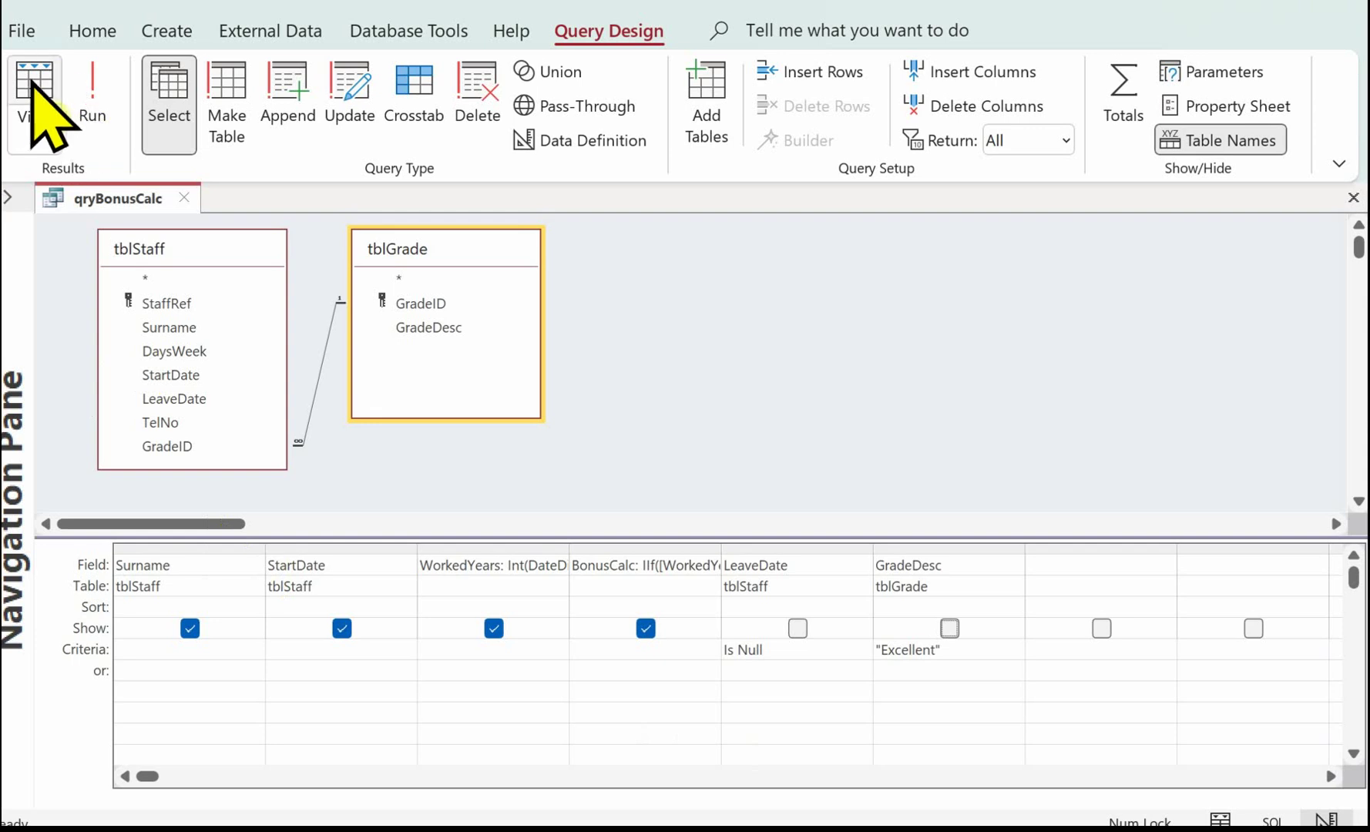
{"action": "left_click", "coordinate": [91, 98]}
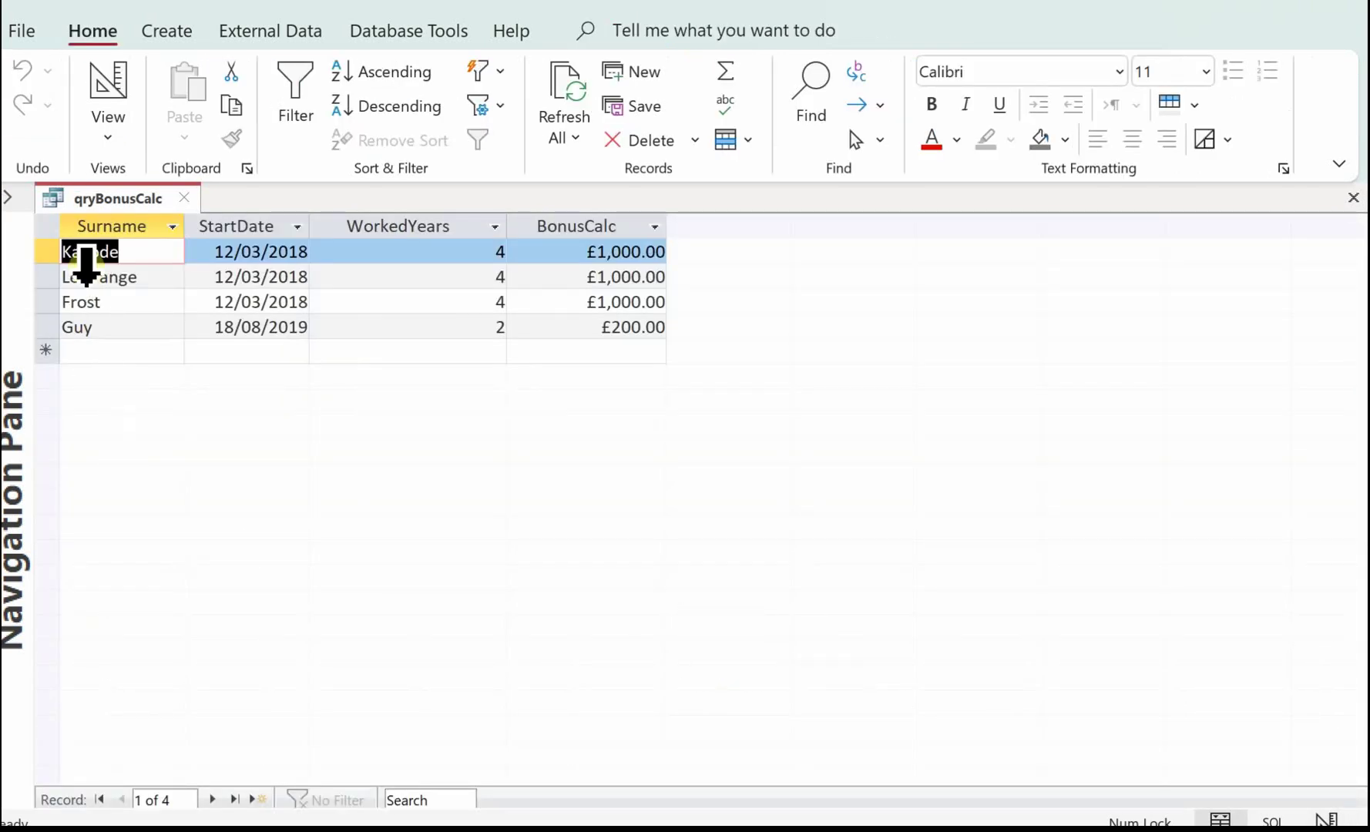
{"action": "right_click", "coordinate": [120, 201]}
{"action": "key", "text": "Escape"}
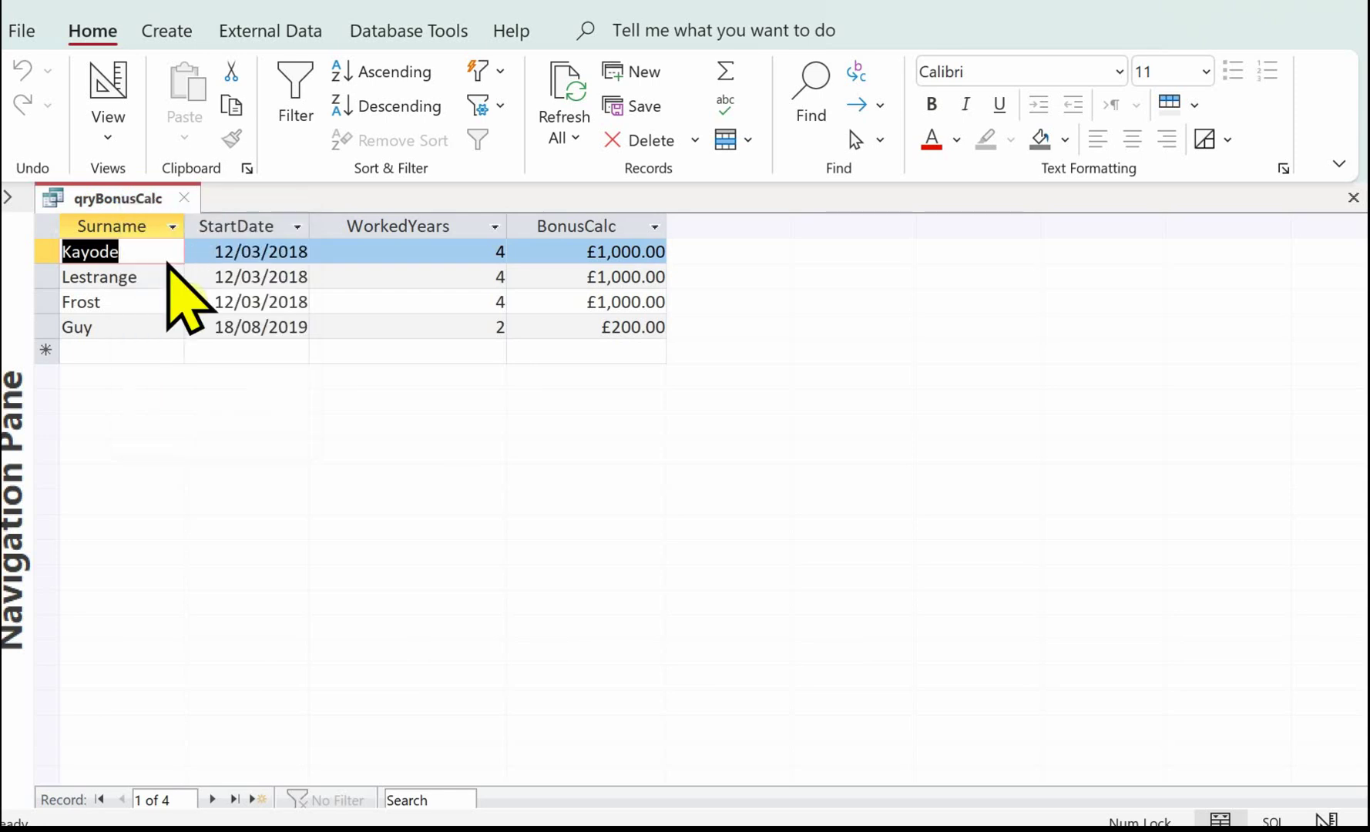